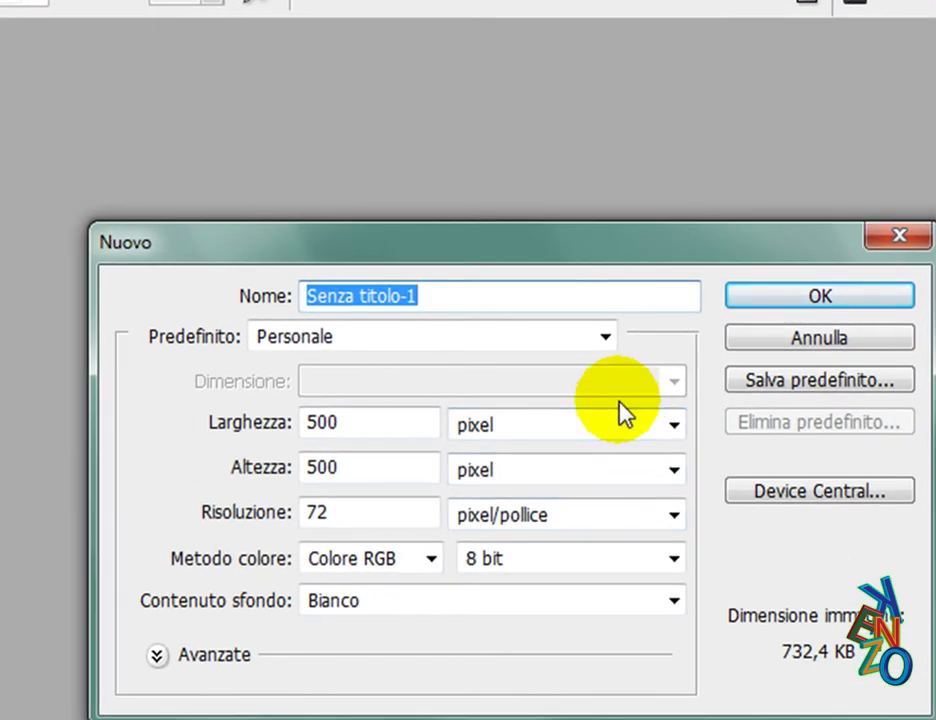
- Create a 500 × 500 pixel RGB document at 72 pixels/inch with a white background, and convert the background into a regular layer
{"action": "left_click", "coordinate": [764, 290]}
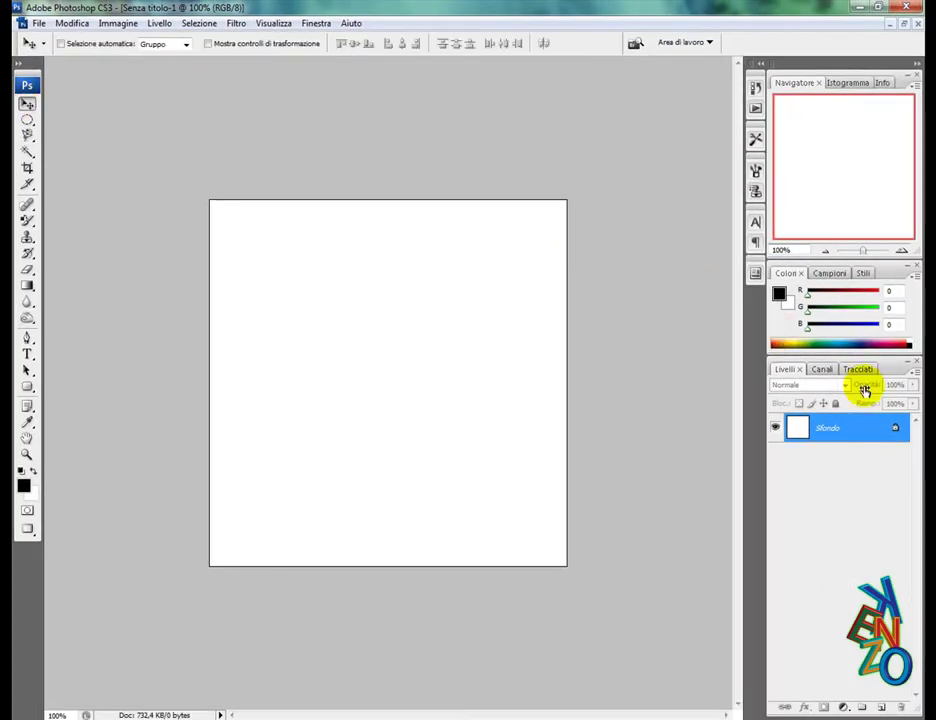
{"action": "double_click", "coordinate": [848, 430]}
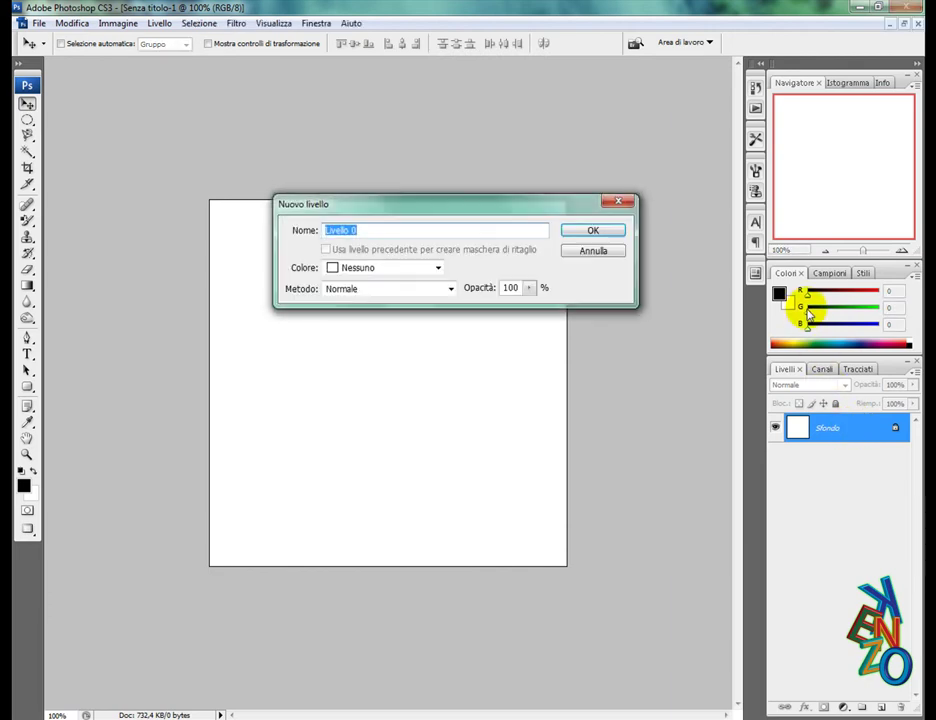
{"action": "key", "text": "Return"}
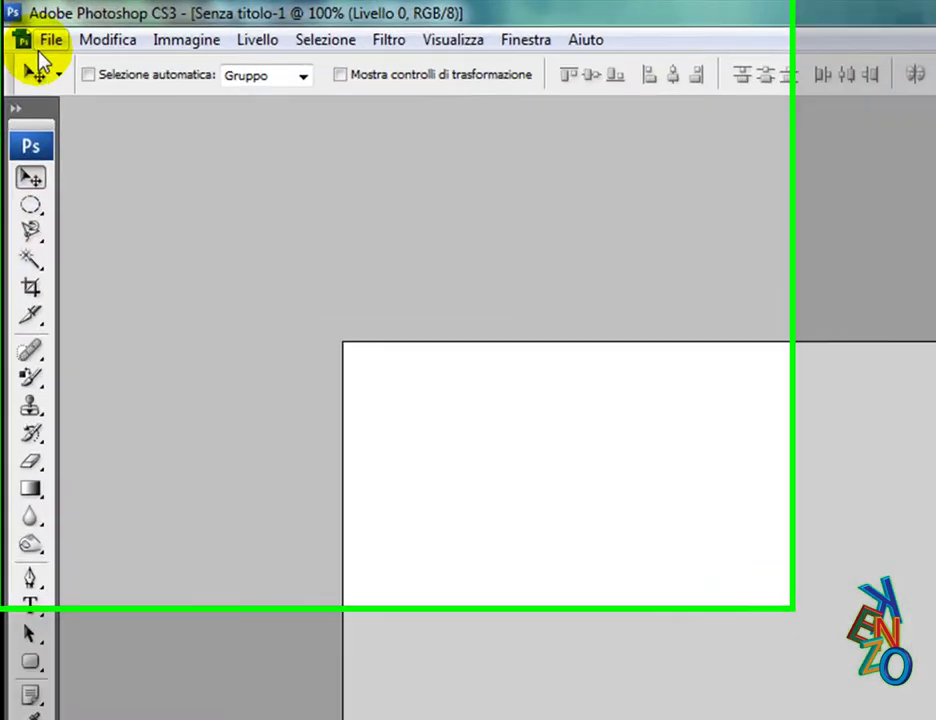
- Open the Pinguini (Penguins) picture from the Immagini campione folder in the Immagini library
{"action": "left_click", "coordinate": [42, 40]}
{"action": "left_click", "coordinate": [73, 94]}
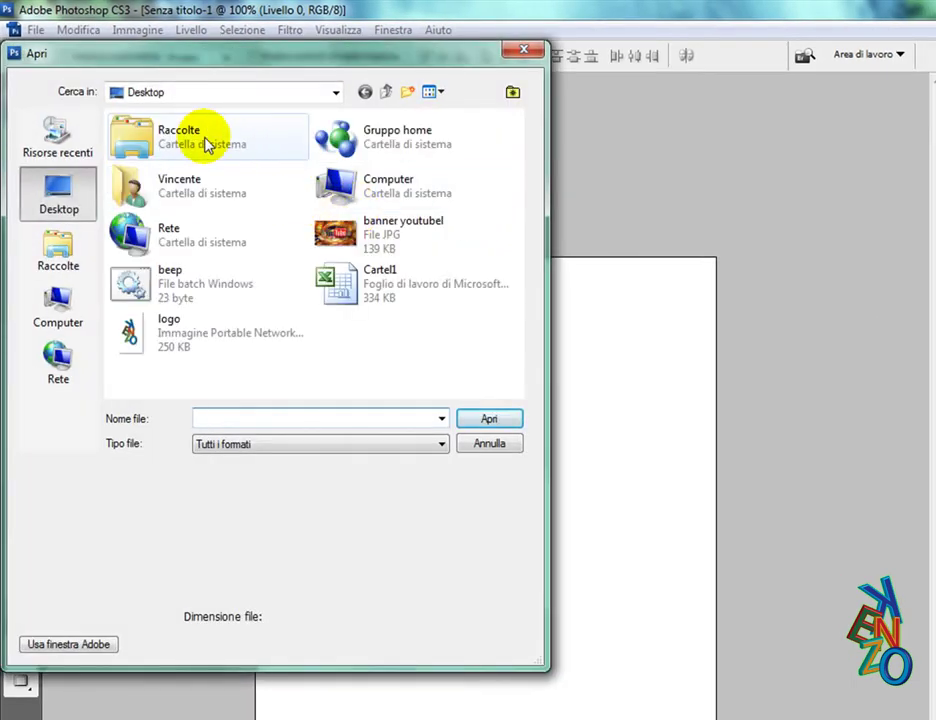
{"action": "left_click", "coordinate": [205, 138]}
{"action": "left_click", "coordinate": [205, 138]}
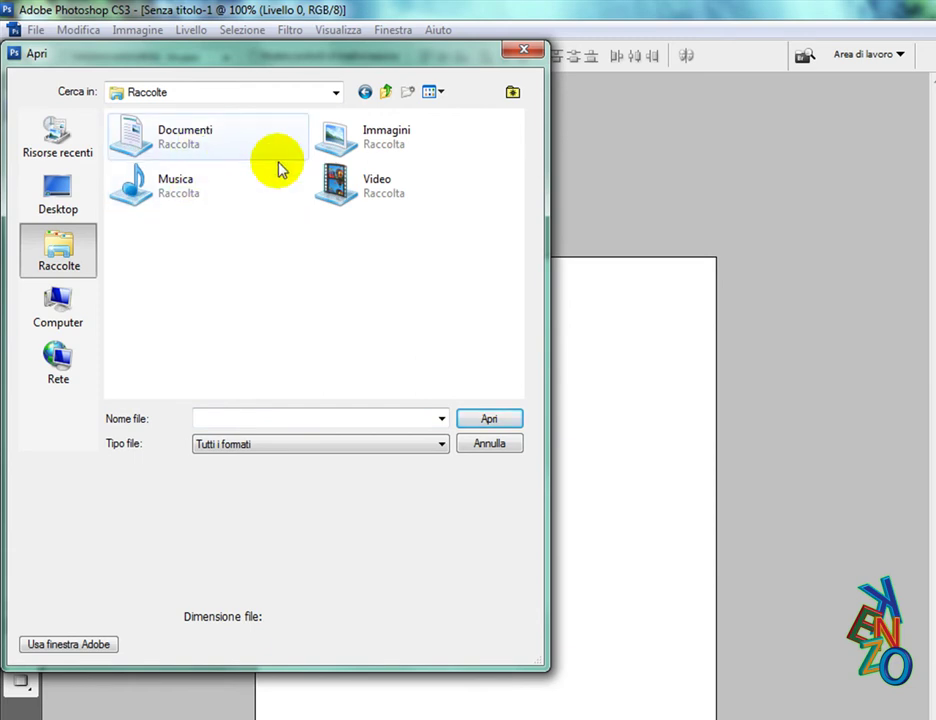
{"action": "left_click", "coordinate": [367, 139]}
{"action": "double_click", "coordinate": [364, 130]}
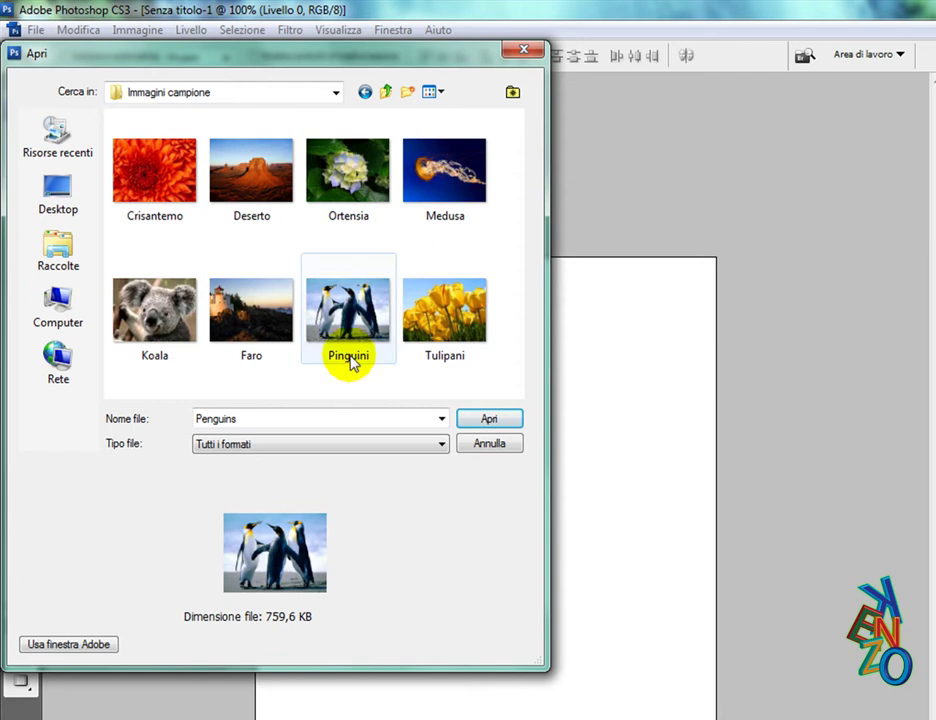
{"action": "left_click", "coordinate": [322, 287]}
{"action": "left_click", "coordinate": [474, 420]}
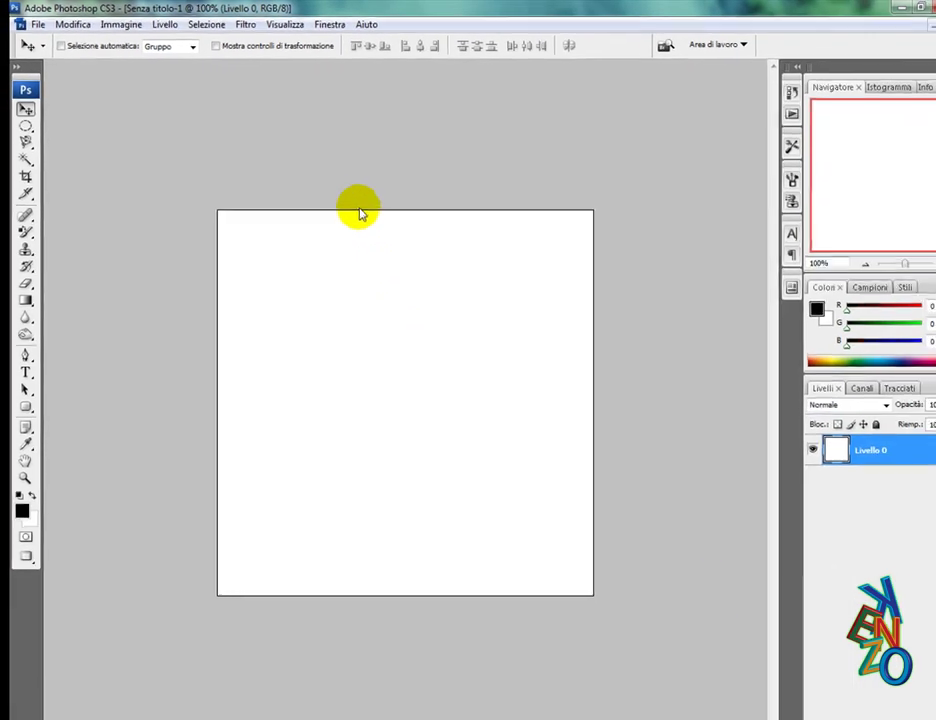
{"action": "right_click", "coordinate": [345, 197]}
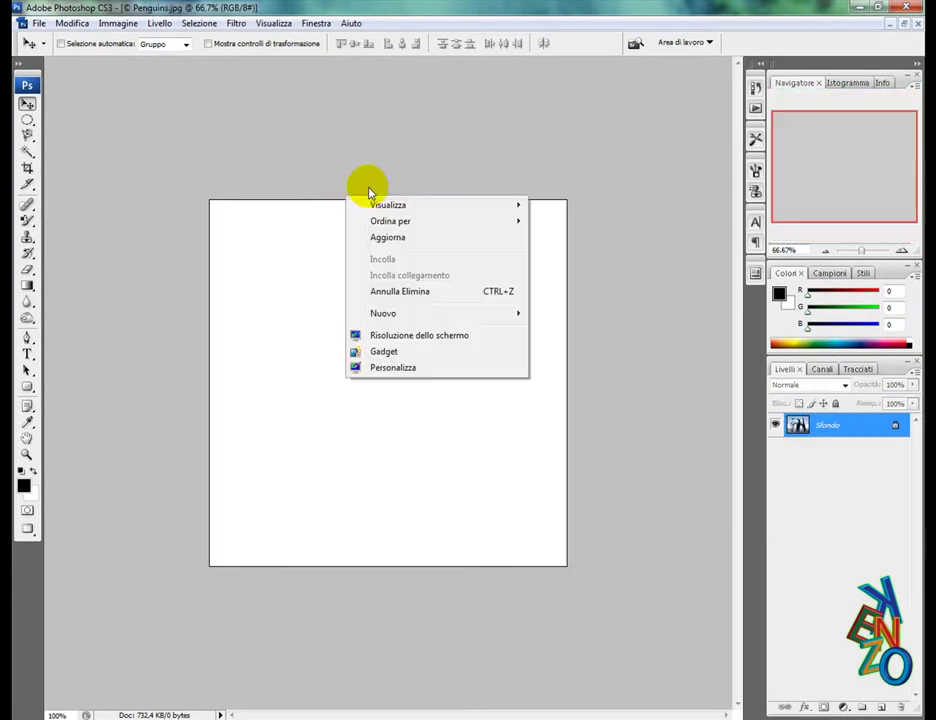
{"action": "left_click", "coordinate": [491, 153]}
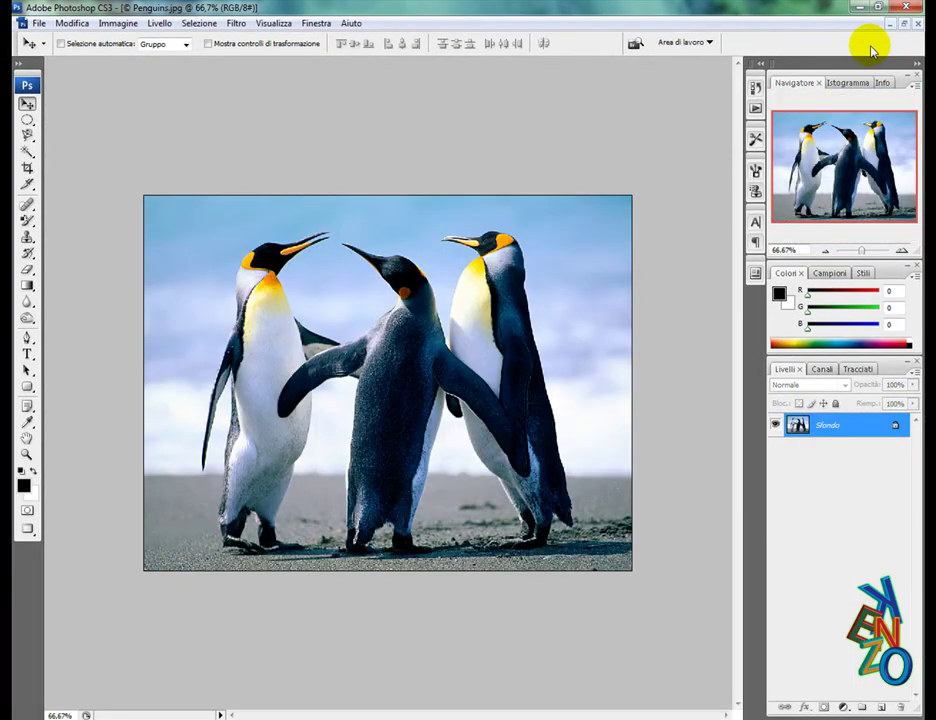
- Float the document windows, copy the penguin picture into the blank Senza titolo-1 document, and maximize that document
{"action": "left_click", "coordinate": [902, 24]}
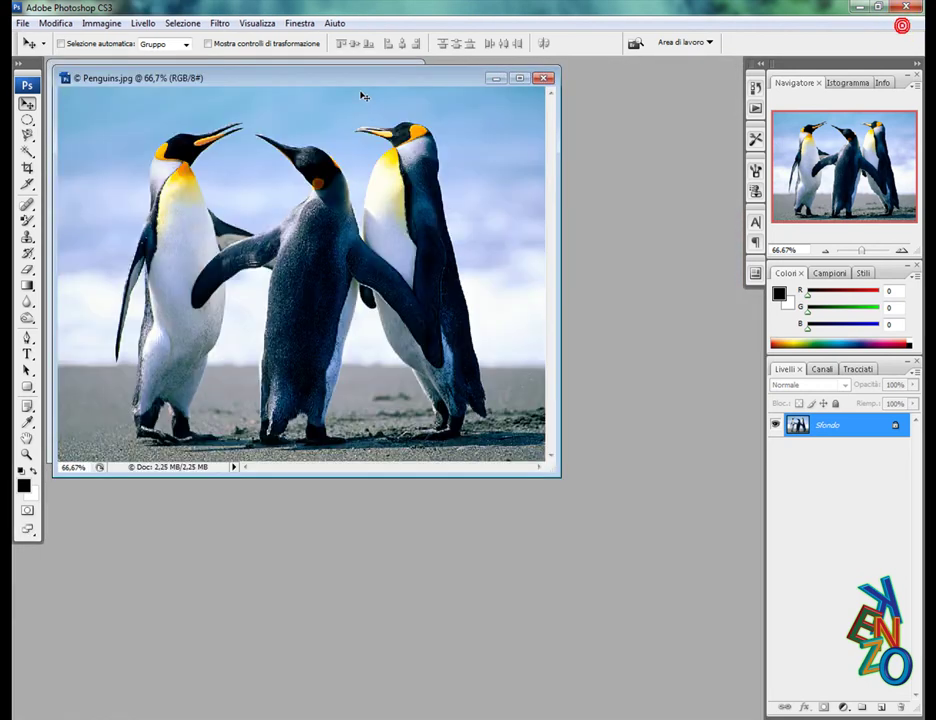
{"action": "left_click_drag", "start_coordinate": [364, 73], "coordinate": [576, 178]}
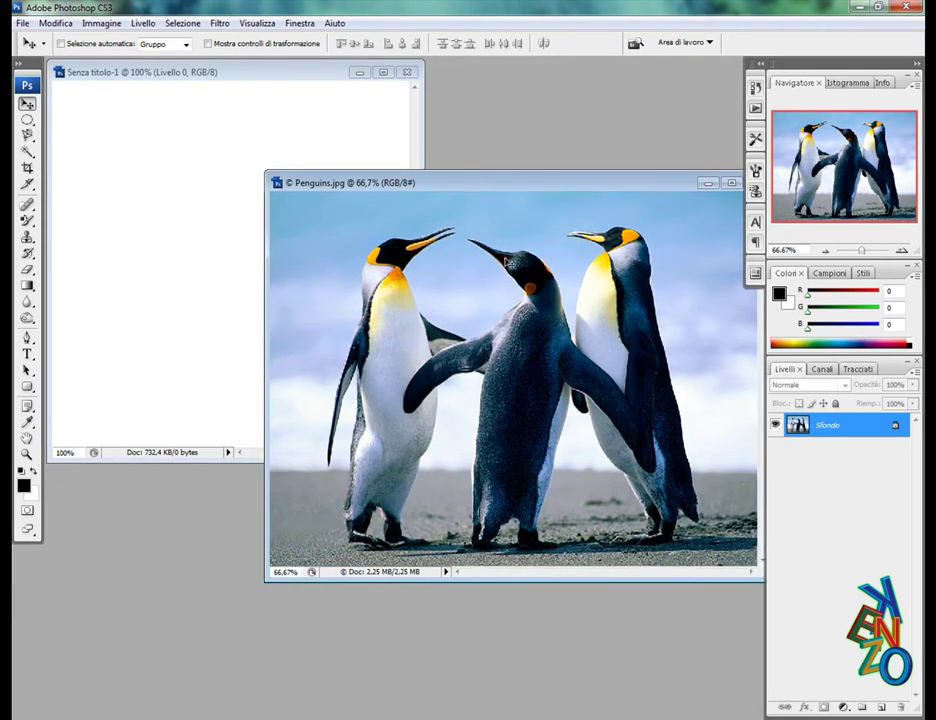
{"action": "left_click_drag", "start_coordinate": [228, 207], "coordinate": [232, 212]}
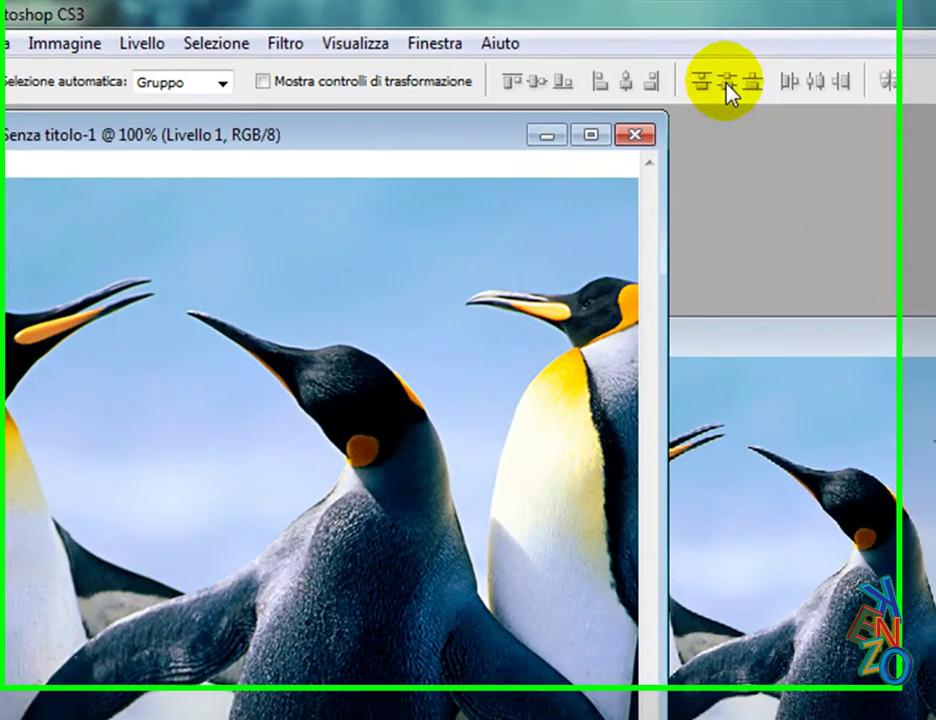
{"action": "left_click", "coordinate": [612, 144]}
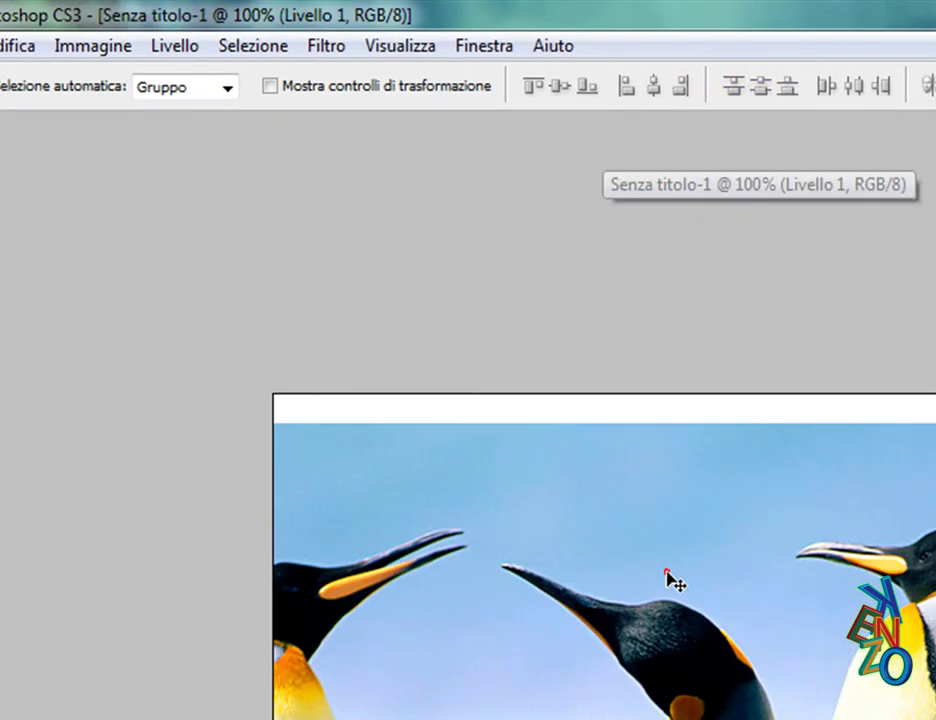
- Shrink the penguin layer to a small portrait-shaped picture with Free Transform and move it to the middle of the white canvas
{"action": "left_click_drag", "start_coordinate": [708, 424], "coordinate": [696, 355]}
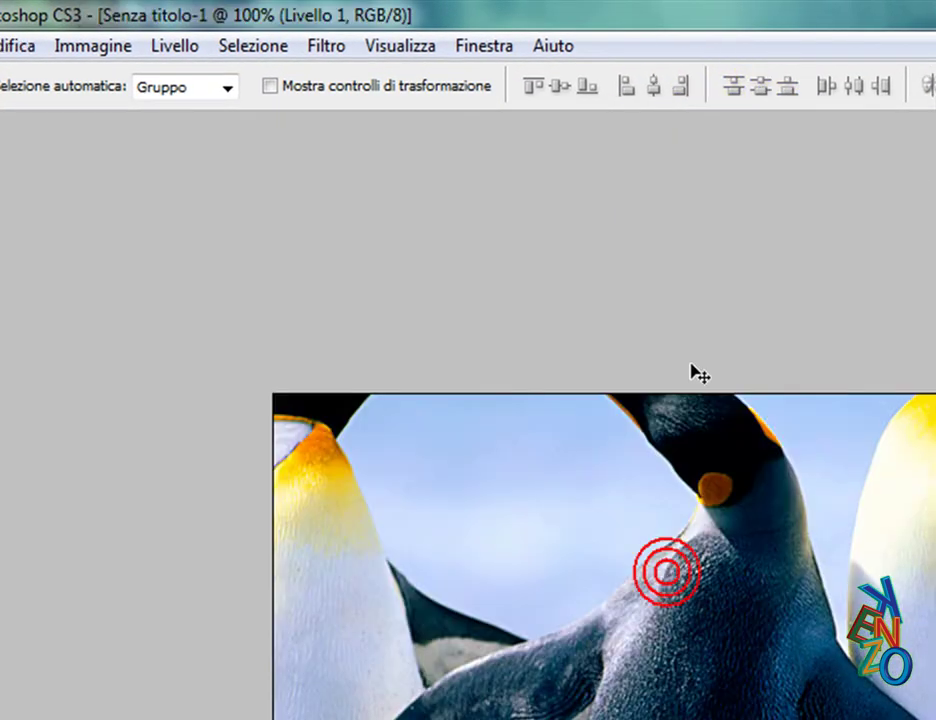
{"action": "key", "text": "ctrl+t"}
{"action": "left_click_drag", "start_coordinate": [890, 335], "coordinate": [872, 347]}
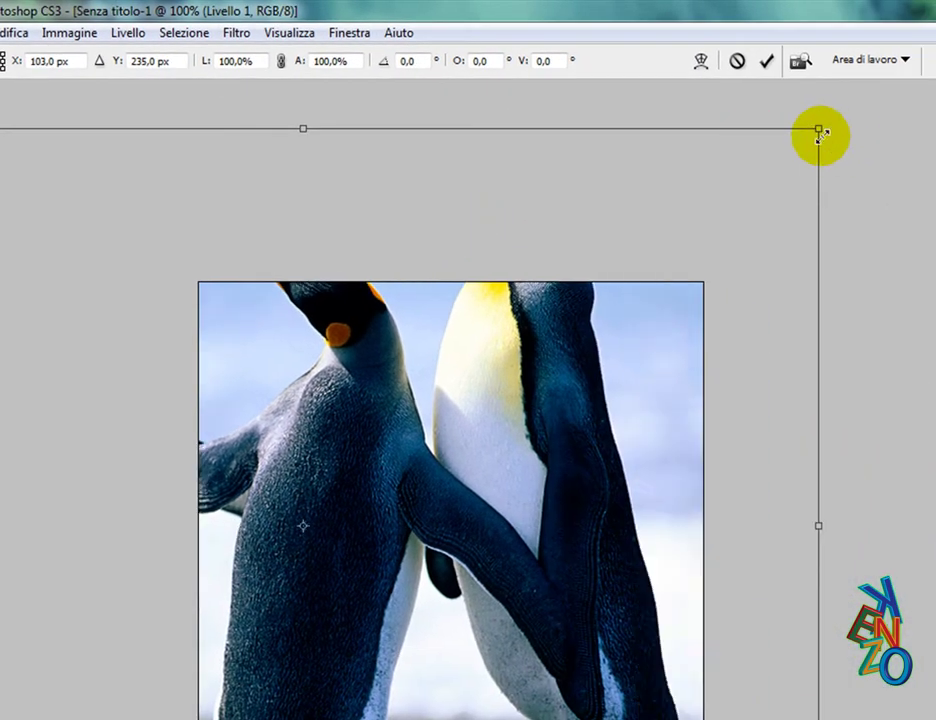
{"action": "left_click_drag", "start_coordinate": [818, 130], "coordinate": [107, 685]}
{"action": "left_click_drag", "start_coordinate": [171, 664], "coordinate": [574, 464]}
{"action": "left_click_drag", "start_coordinate": [694, 341], "coordinate": [493, 331]}
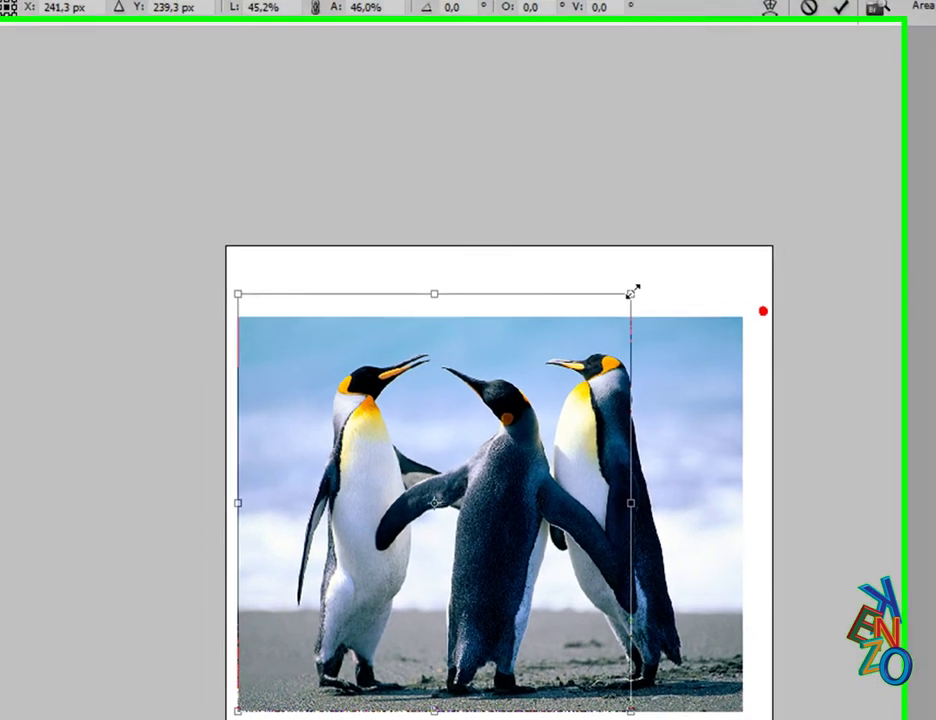
{"action": "left_click_drag", "start_coordinate": [570, 285], "coordinate": [497, 356]}
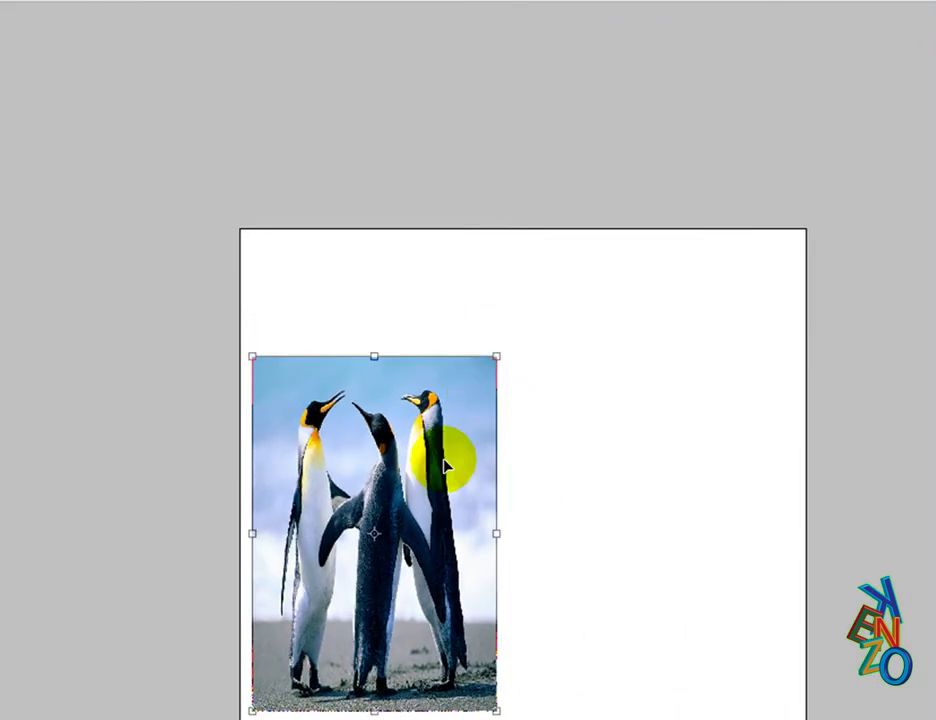
{"action": "double_click", "coordinate": [386, 508]}
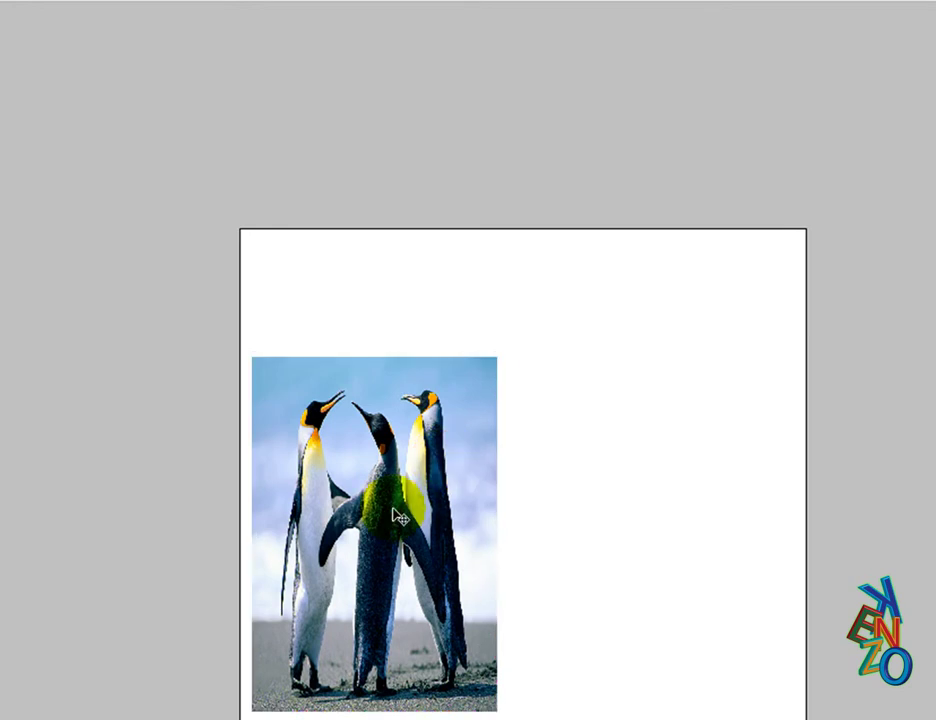
{"action": "left_click_drag", "start_coordinate": [384, 518], "coordinate": [541, 507]}
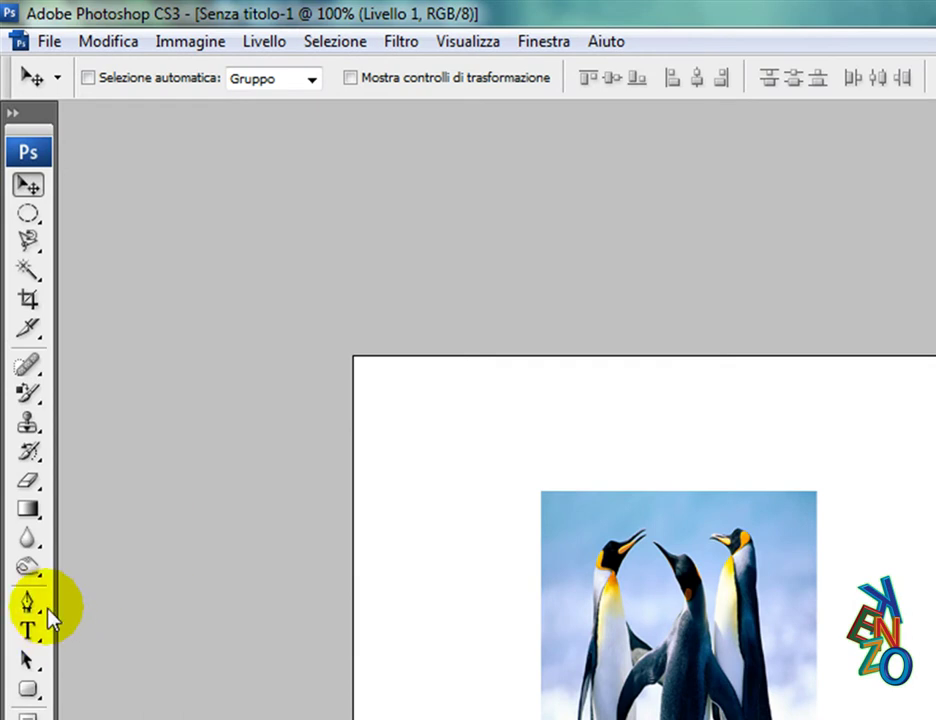
- Choose the Pen tool and add a new empty layer above the penguin layer with the default settings
{"action": "left_click", "coordinate": [27, 603]}
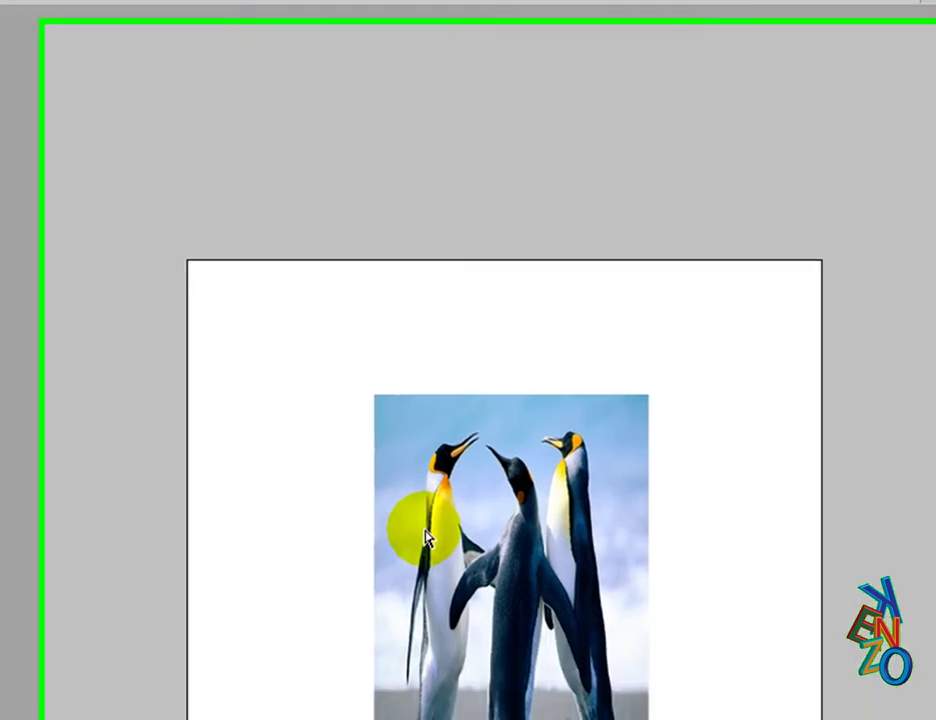
{"action": "key", "text": "ctrl+shift+n"}
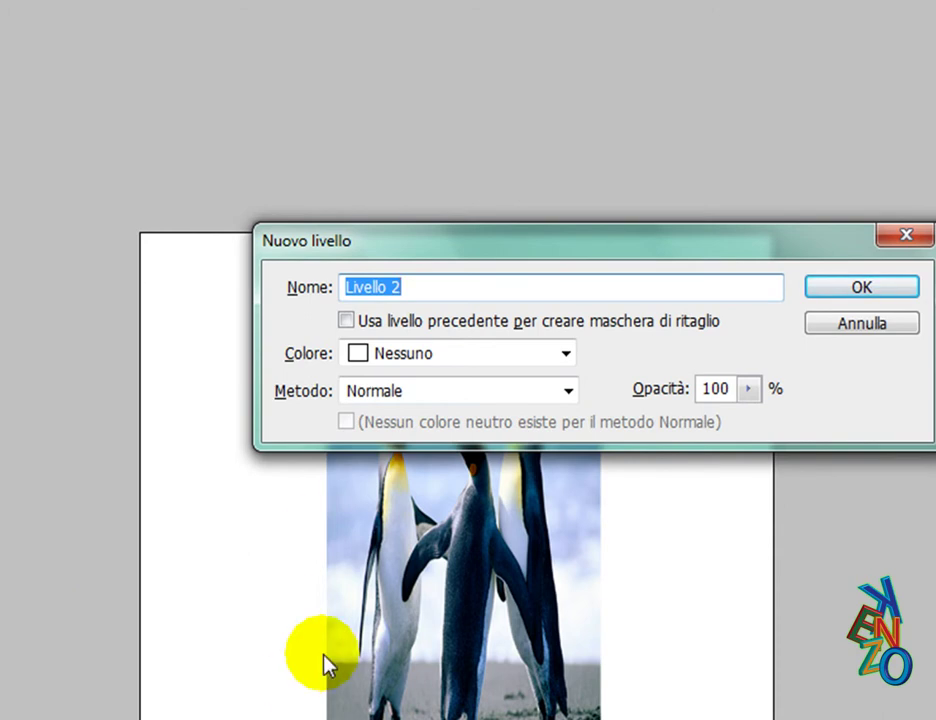
{"action": "key", "text": "Return"}
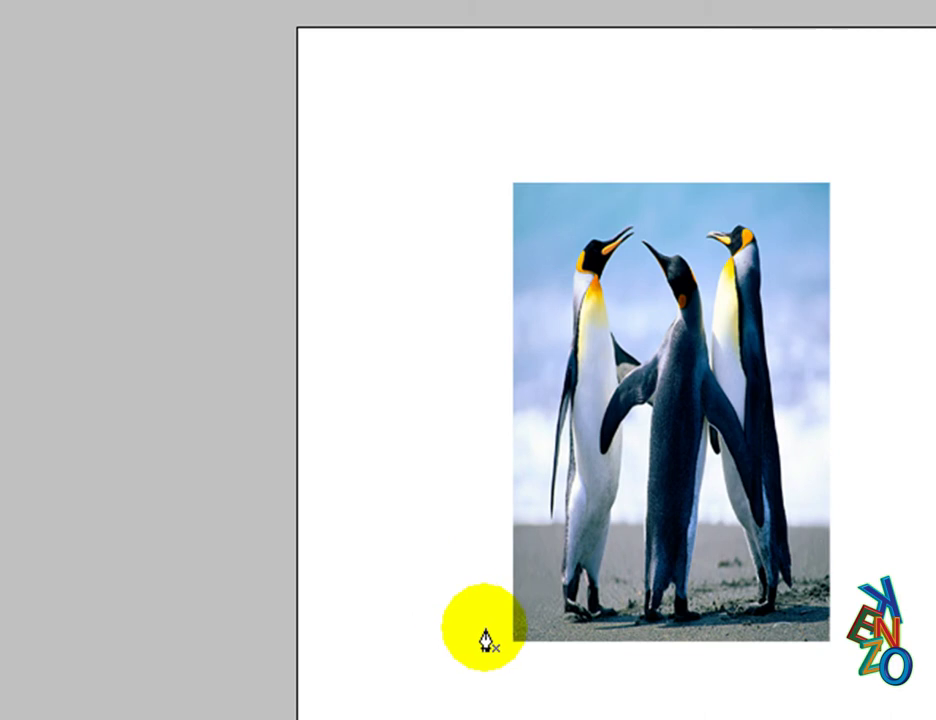
- Draw an open S-shaped path with smooth curves from beside the picture's lower-left corner, winding across it to above its upper-right corner
{"action": "left_click", "coordinate": [491, 630]}
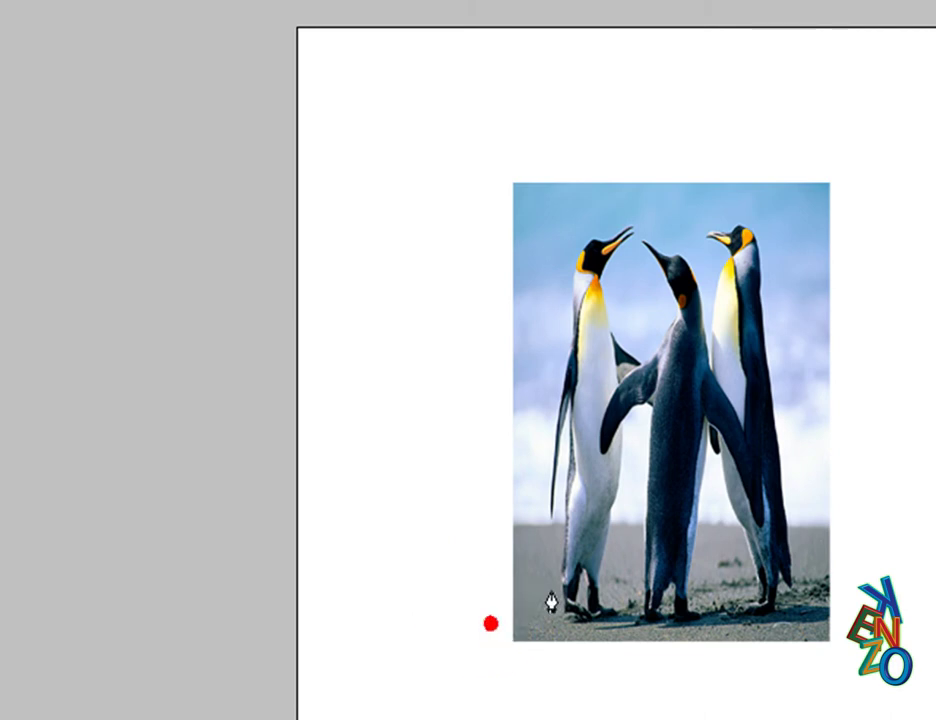
{"action": "left_click_drag", "start_coordinate": [867, 466], "coordinate": [863, 338]}
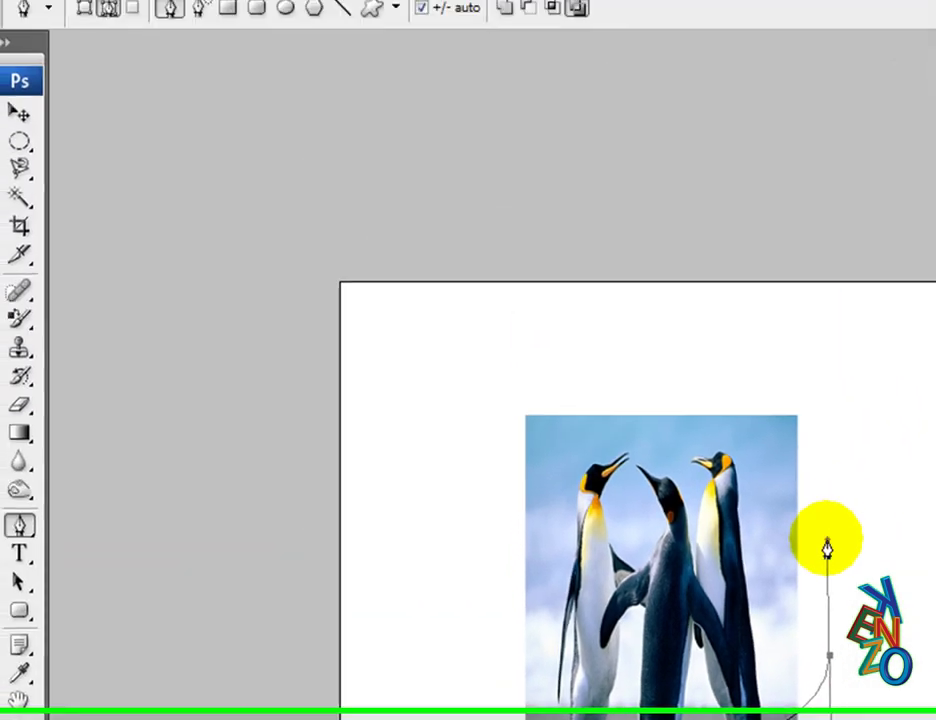
{"action": "left_click_drag", "start_coordinate": [827, 548], "coordinate": [827, 546]}
{"action": "left_click", "coordinate": [501, 511]}
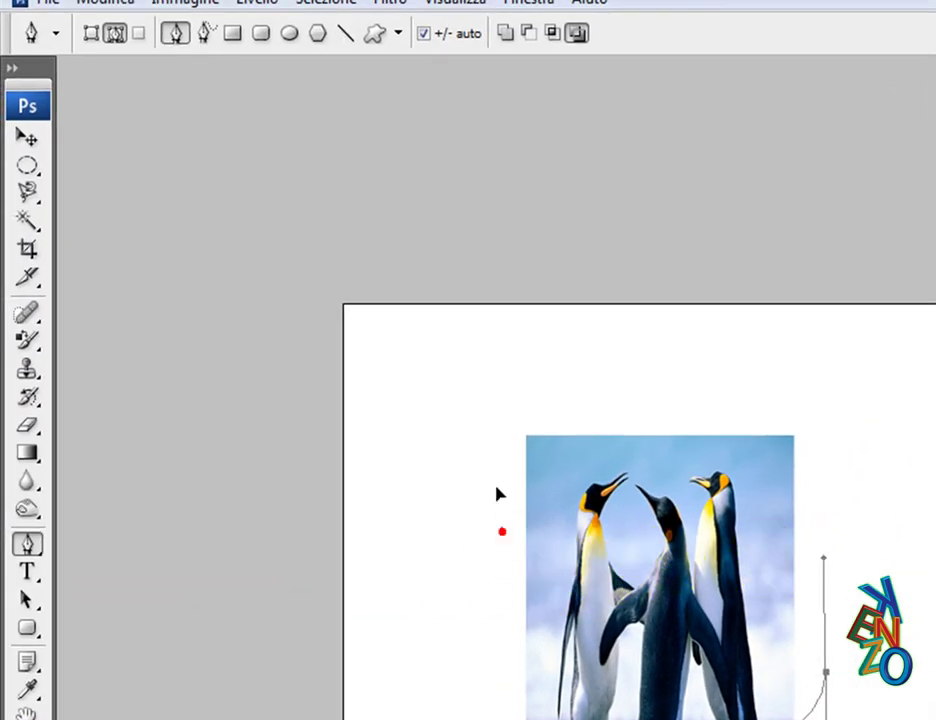
{"action": "left_click_drag", "start_coordinate": [499, 493], "coordinate": [501, 462]}
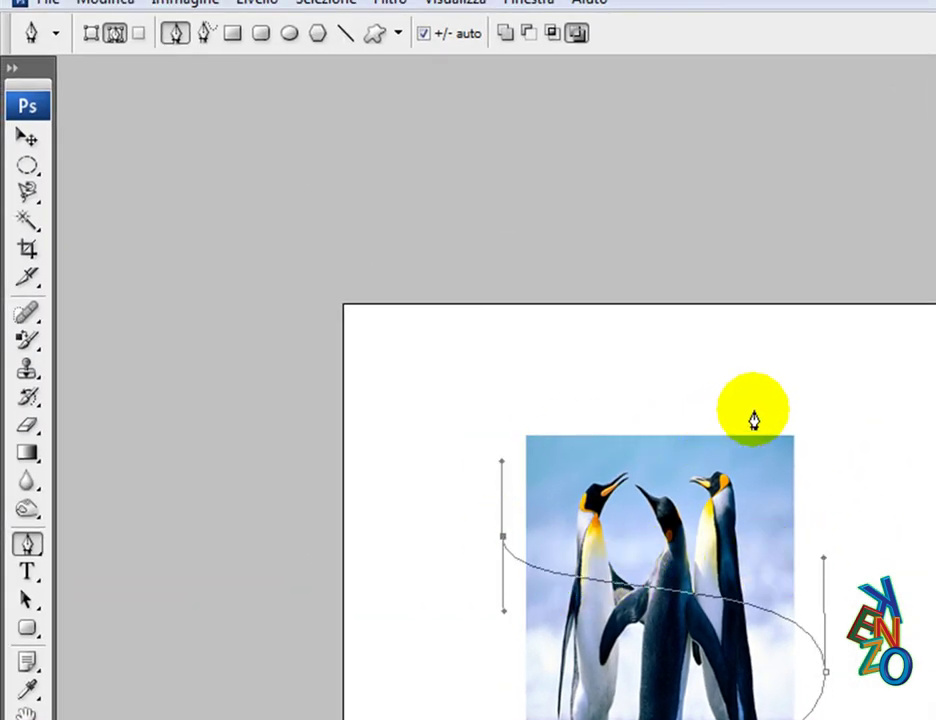
{"action": "left_click_drag", "start_coordinate": [788, 390], "coordinate": [763, 338]}
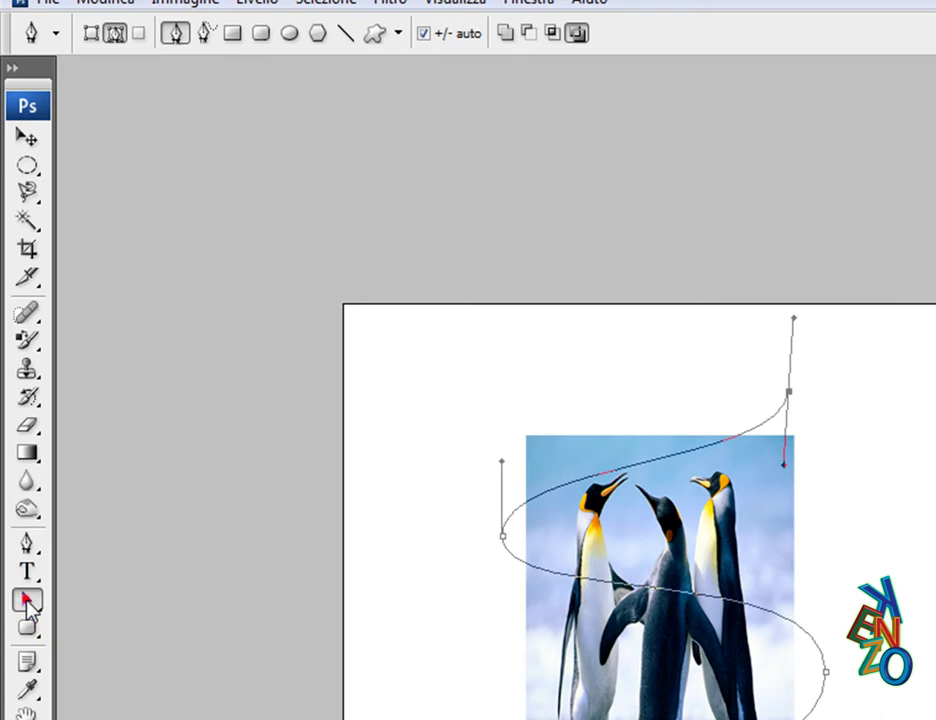
- With the Direct Selection tool, tilt the direction handle of the path's upper end point and shift that point slightly left
{"action": "left_click", "coordinate": [28, 600]}
{"action": "left_click", "coordinate": [30, 602]}
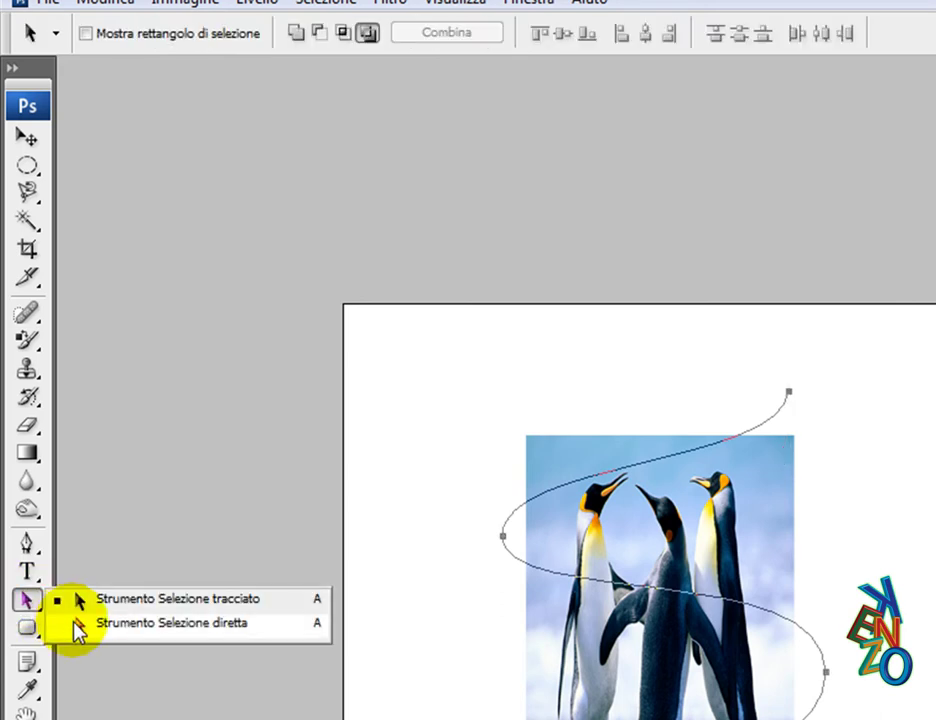
{"action": "left_click", "coordinate": [77, 624]}
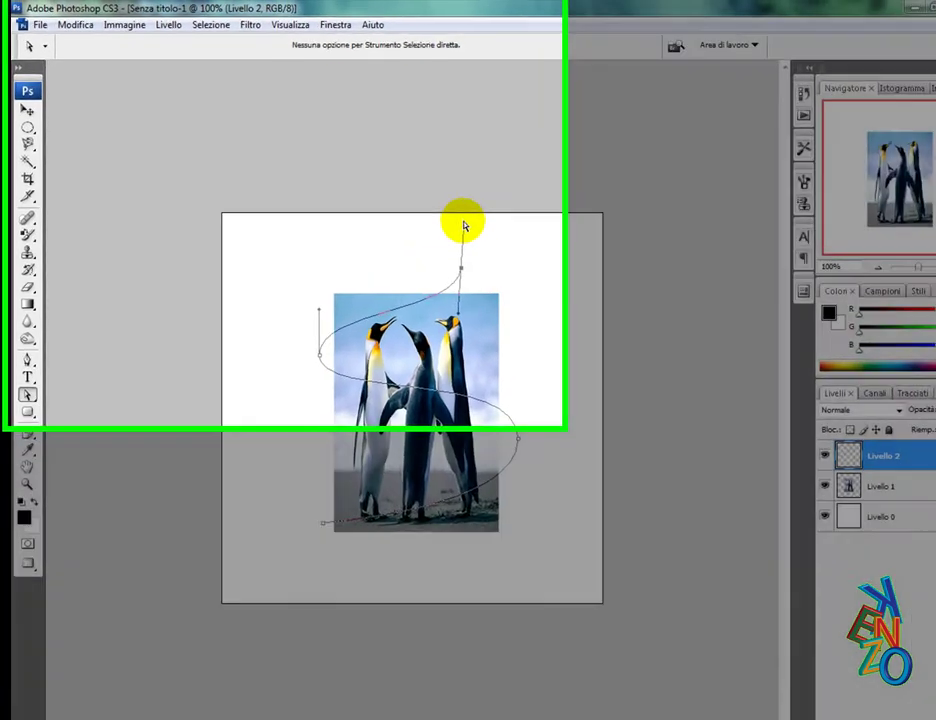
{"action": "left_click_drag", "start_coordinate": [437, 211], "coordinate": [420, 212]}
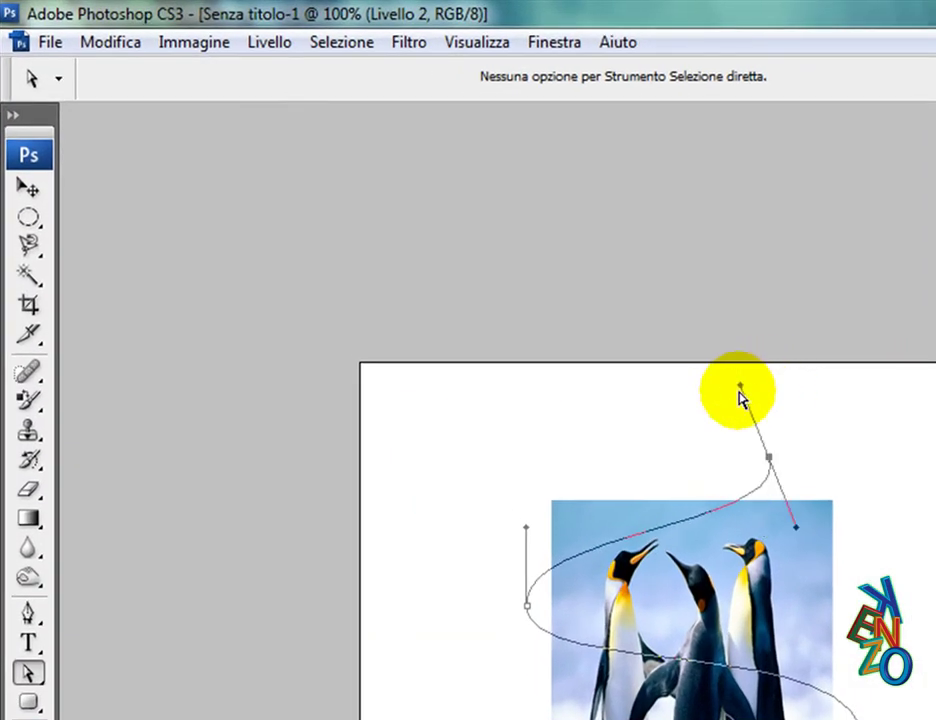
{"action": "left_click", "coordinate": [741, 385]}
{"action": "mouse_move", "coordinate": [733, 375]}
{"action": "left_mouse_down"}
{"action": "mouse_move", "coordinate": [724, 364]}
{"action": "mouse_move", "coordinate": [746, 382]}
{"action": "left_mouse_up"}
{"action": "left_click", "coordinate": [760, 464]}
{"action": "left_click_drag", "start_coordinate": [749, 471], "coordinate": [747, 468]}
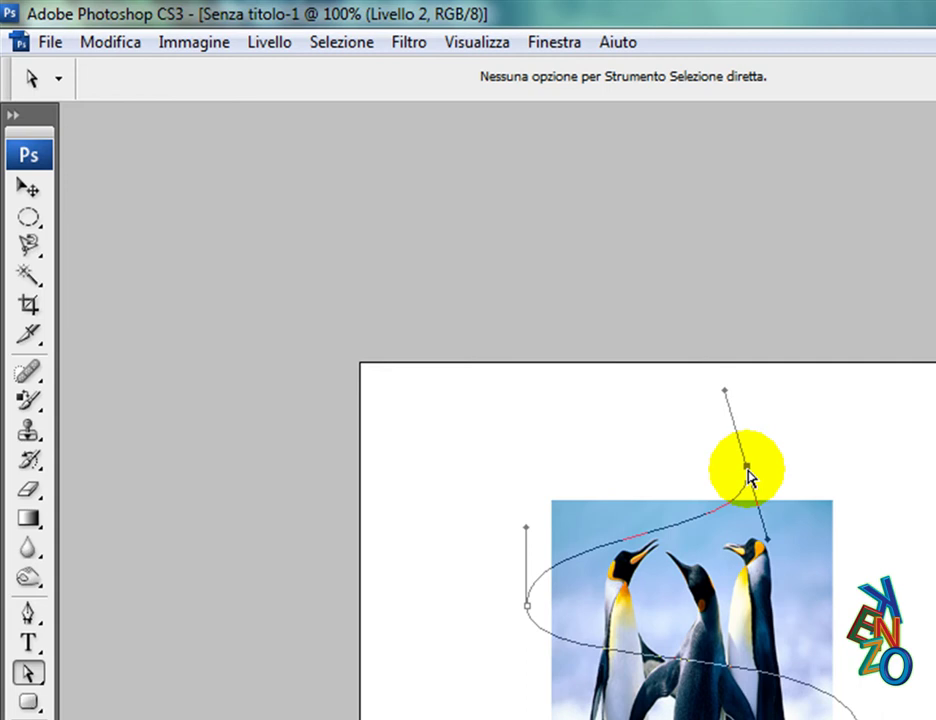
- Pull the lower handle of the path's left anchor point down and outward to make the left bend fuller
{"action": "mouse_move", "coordinate": [526, 606]}
{"action": "left_mouse_down"}
{"action": "mouse_move", "coordinate": [534, 625]}
{"action": "mouse_move", "coordinate": [533, 610]}
{"action": "left_mouse_up"}
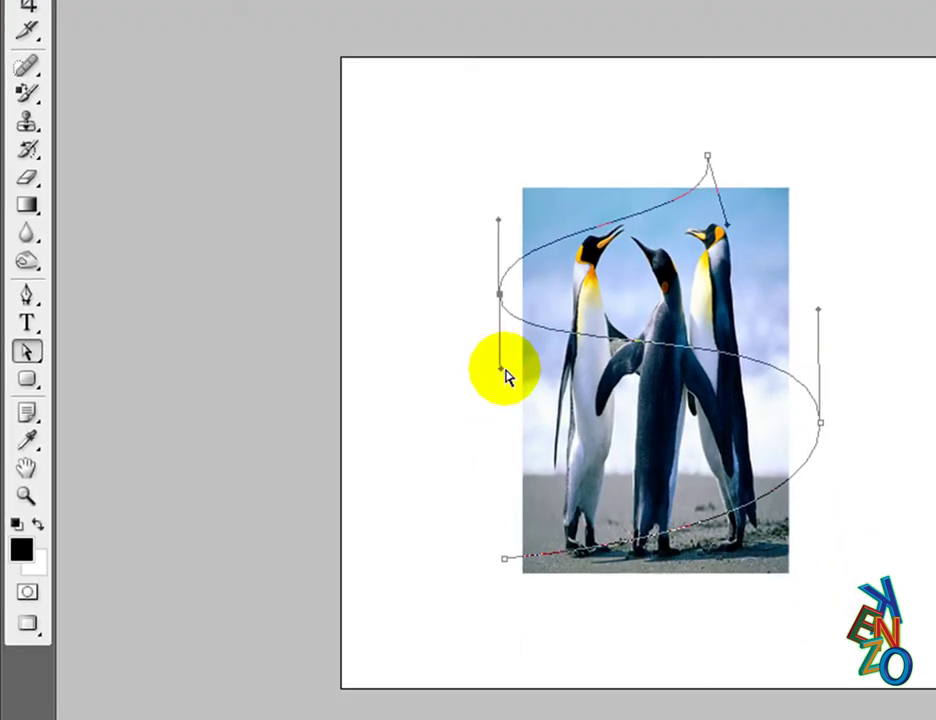
{"action": "left_click", "coordinate": [500, 370]}
{"action": "left_click_drag", "start_coordinate": [502, 423], "coordinate": [432, 474]}
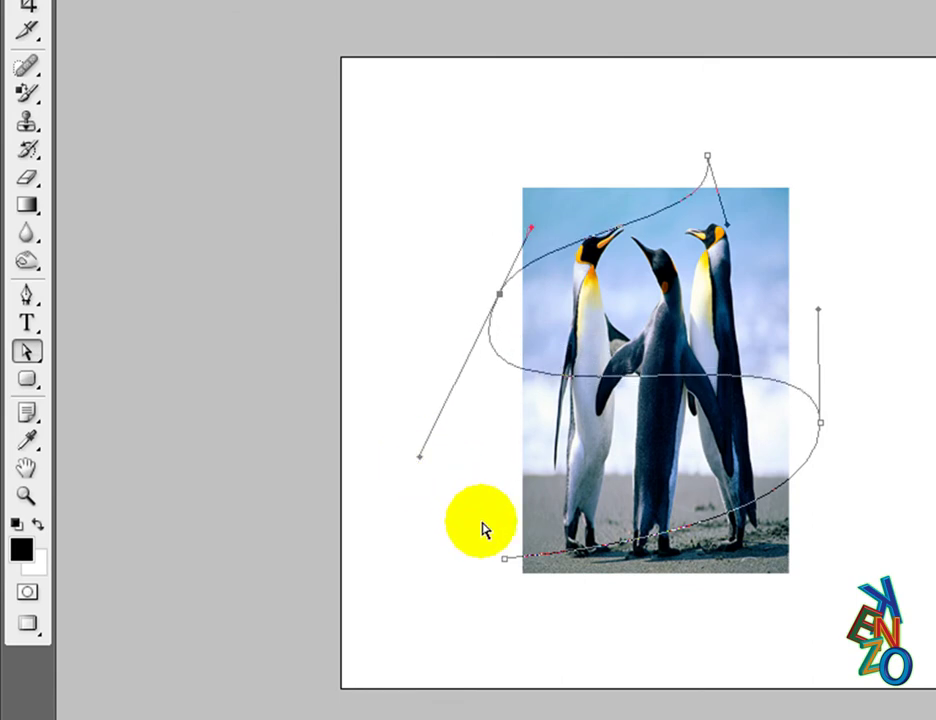
- Nudge the path's lower end point outward and tilt the lower handle of the right anchor point outward to reshape the right bend
{"action": "left_click", "coordinate": [502, 562]}
{"action": "left_click_drag", "start_coordinate": [495, 564], "coordinate": [494, 571]}
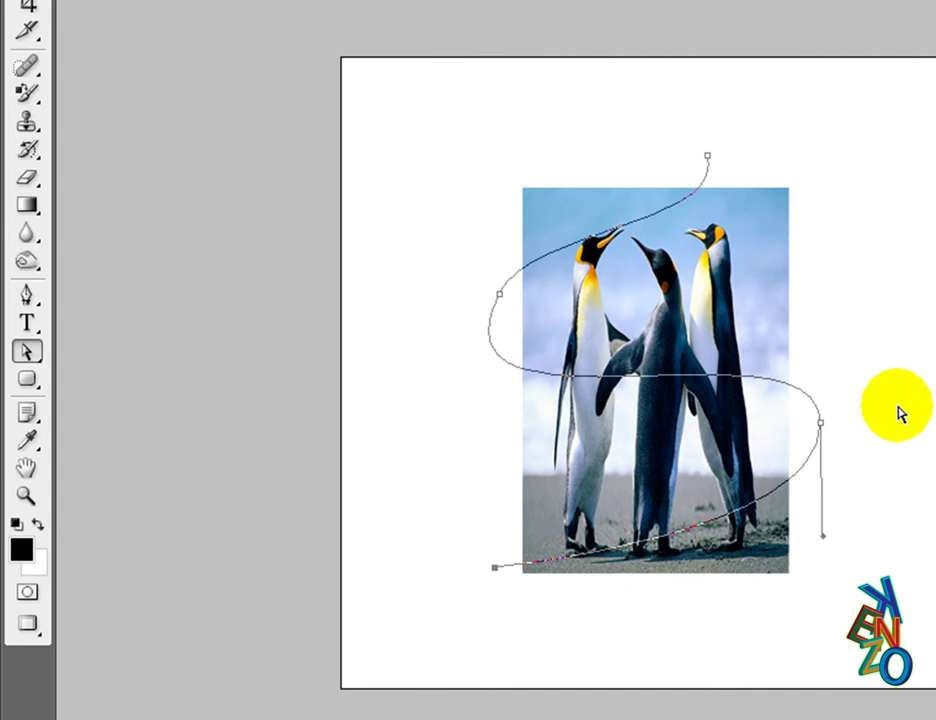
{"action": "left_click", "coordinate": [822, 537]}
{"action": "left_click_drag", "start_coordinate": [806, 604], "coordinate": [874, 617]}
{"action": "left_click_drag", "start_coordinate": [838, 537], "coordinate": [815, 510]}
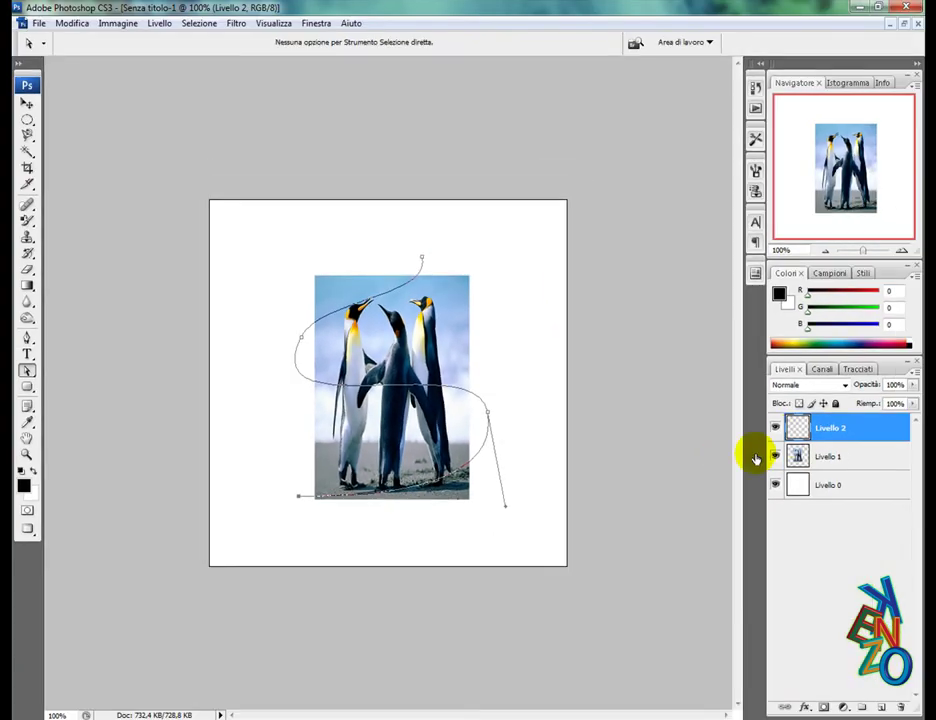
- Set the foreground colour to bright cyan with RGB values 0, 228, 255
{"action": "left_click", "coordinate": [21, 484]}
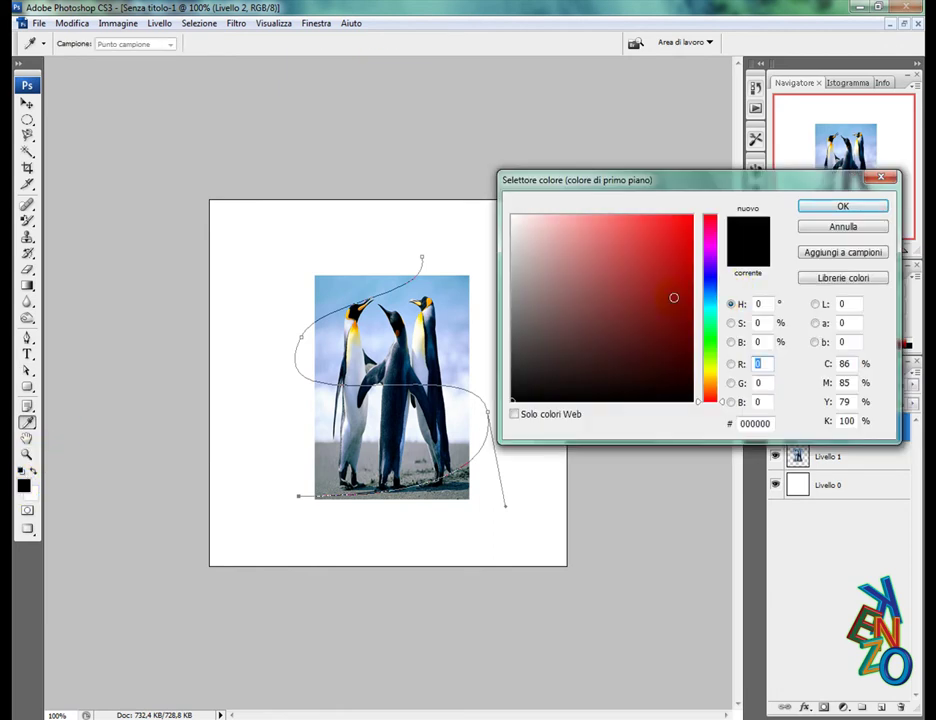
{"action": "left_click", "coordinate": [708, 316]}
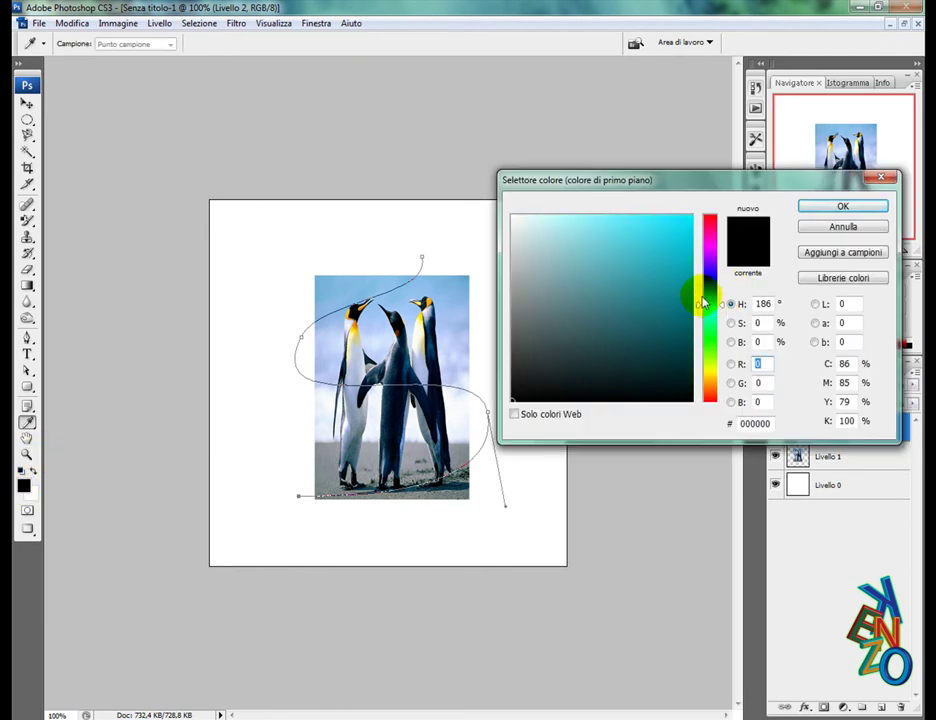
{"action": "left_click", "coordinate": [677, 221]}
{"action": "left_click", "coordinate": [806, 205]}
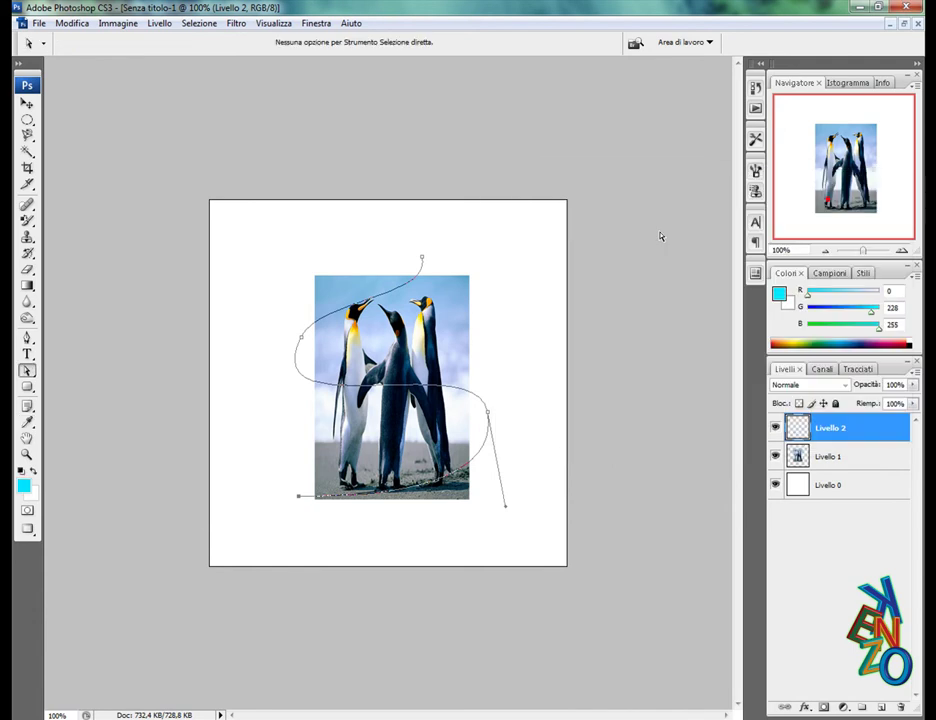
- Stroke the S-shaped path on Livello 2 with the Brush and simulated pressure, and delete the path
{"action": "key", "text": "b"}
{"action": "key", "text": "a"}
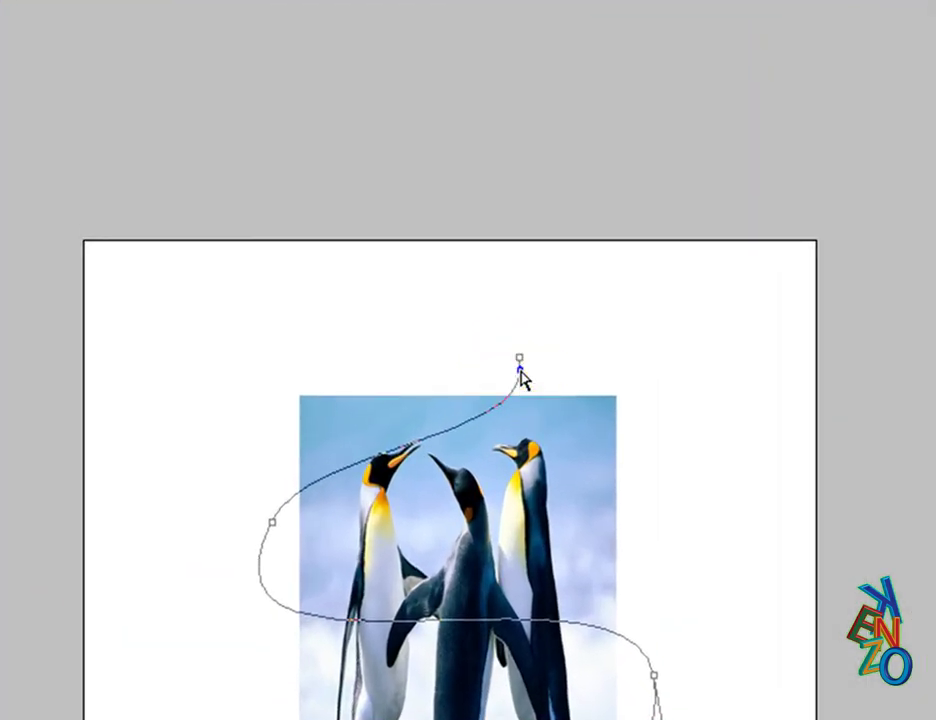
{"action": "right_click", "coordinate": [522, 378]}
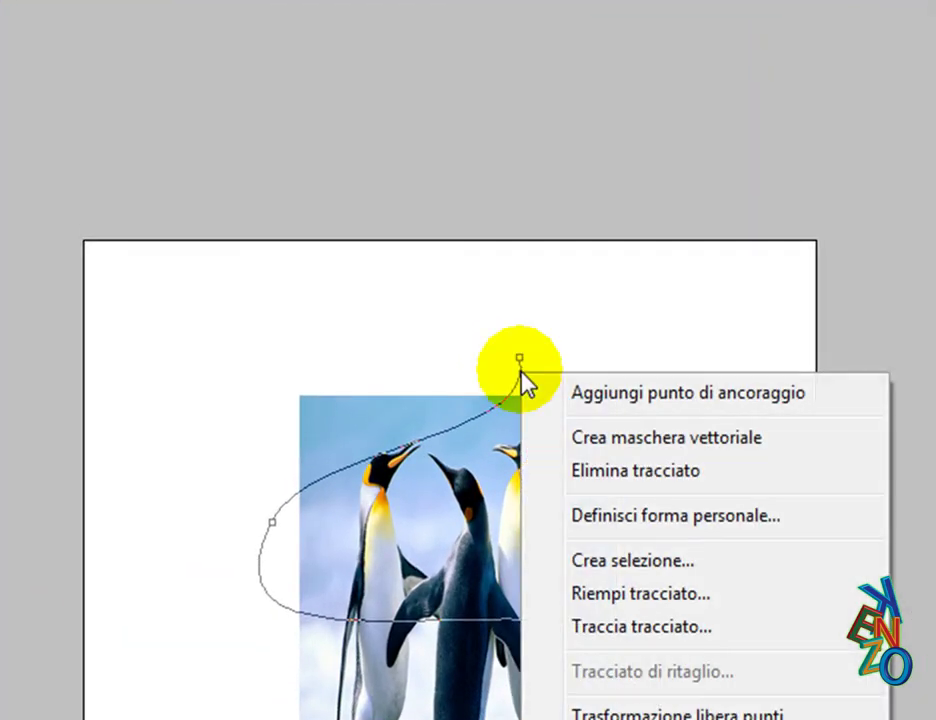
{"action": "left_click", "coordinate": [628, 627]}
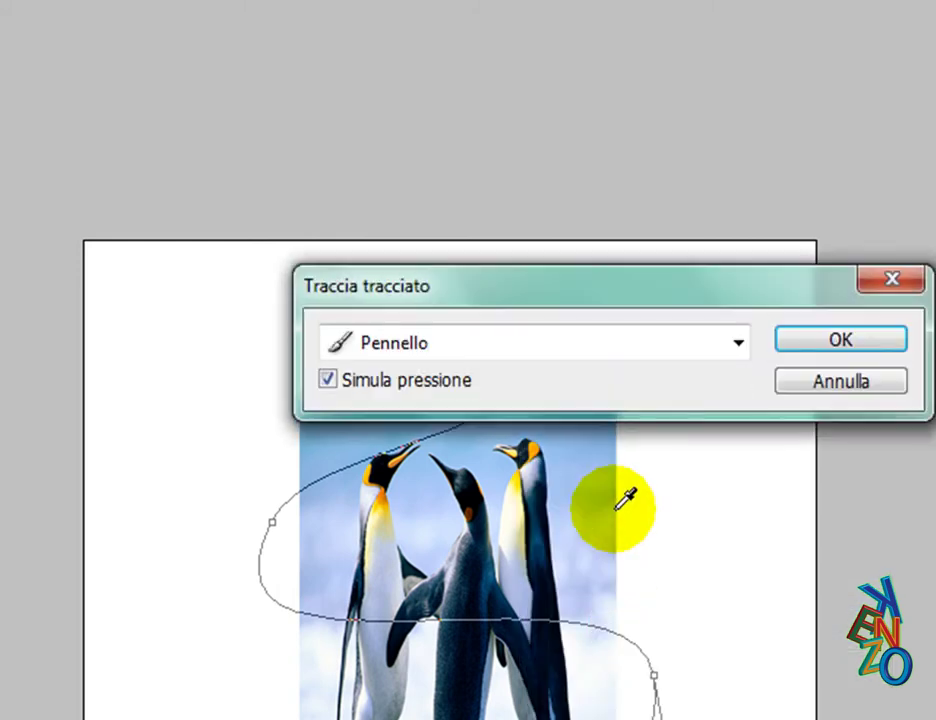
{"action": "left_click", "coordinate": [841, 341]}
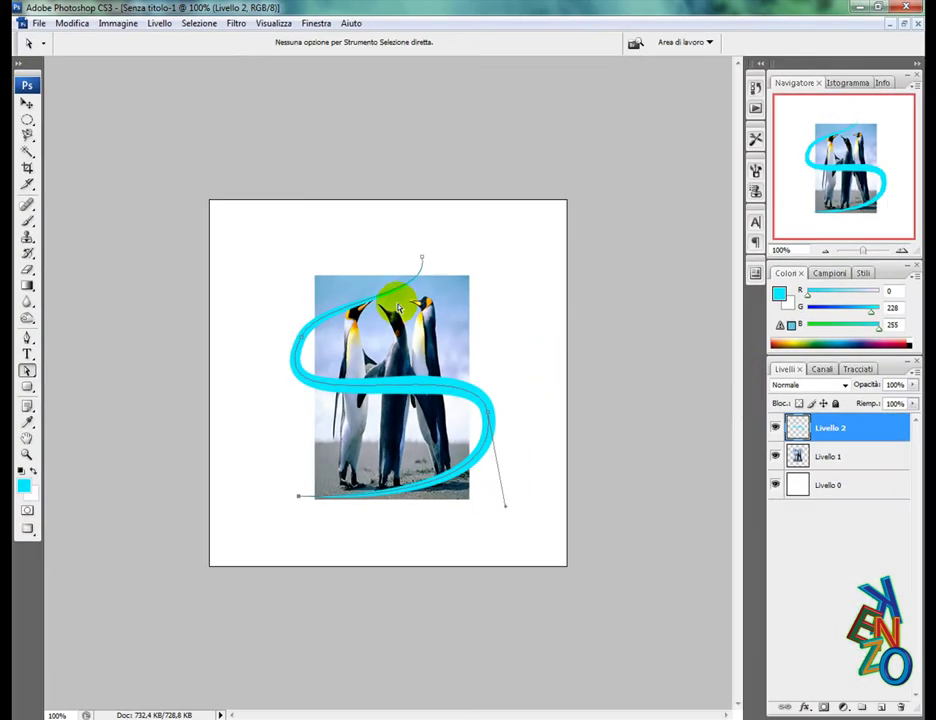
{"action": "right_click", "coordinate": [444, 388]}
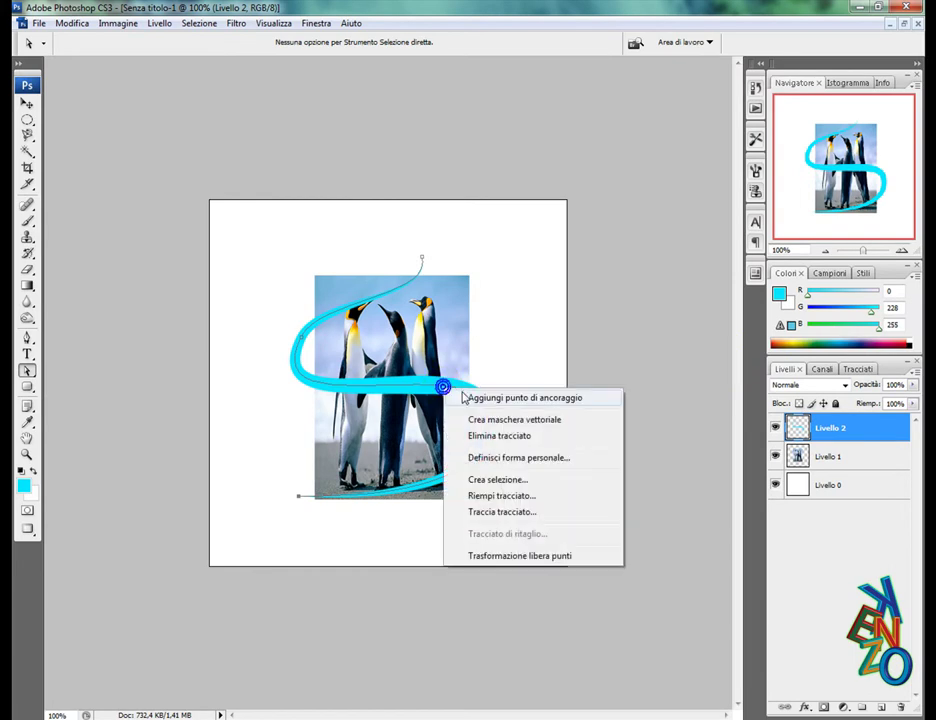
{"action": "left_click", "coordinate": [482, 435]}
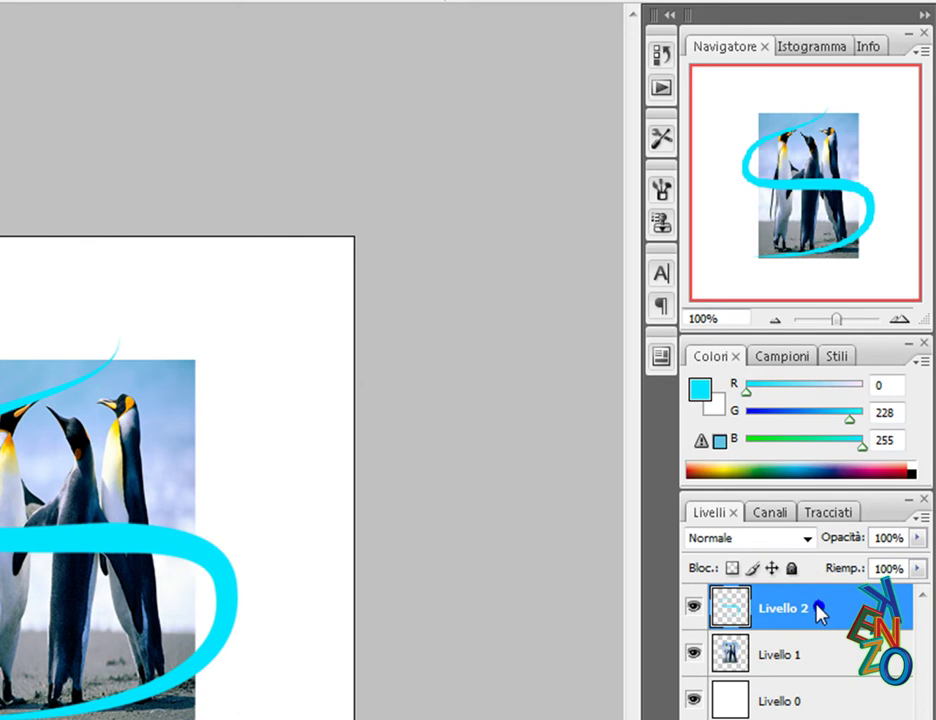
- In the blending options of Livello 2, reduce the fill opacity to 47%
{"action": "right_click", "coordinate": [785, 604]}
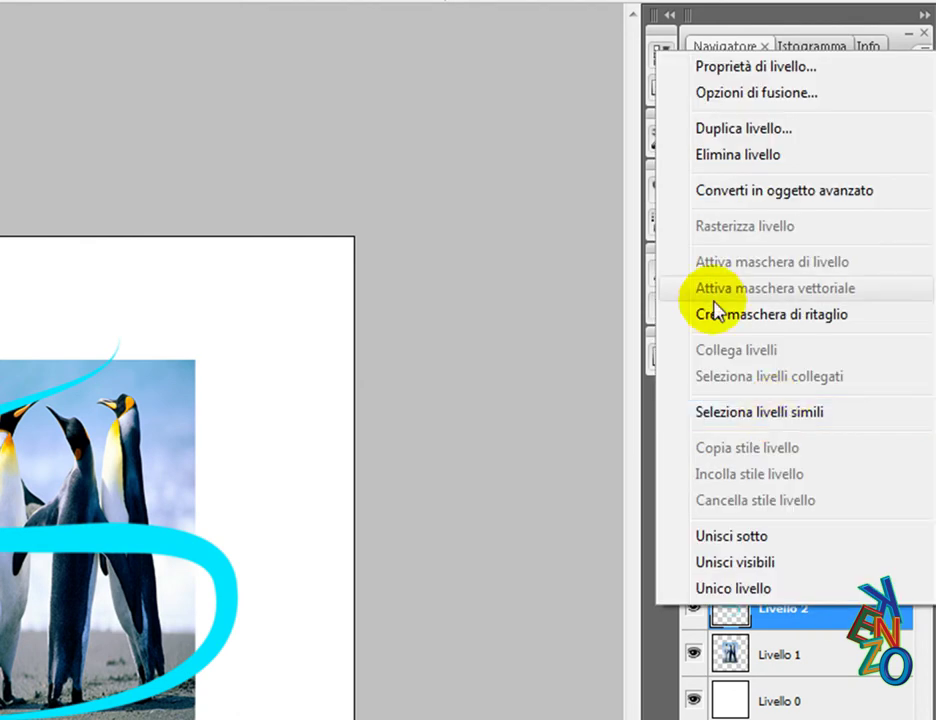
{"action": "left_click", "coordinate": [742, 97]}
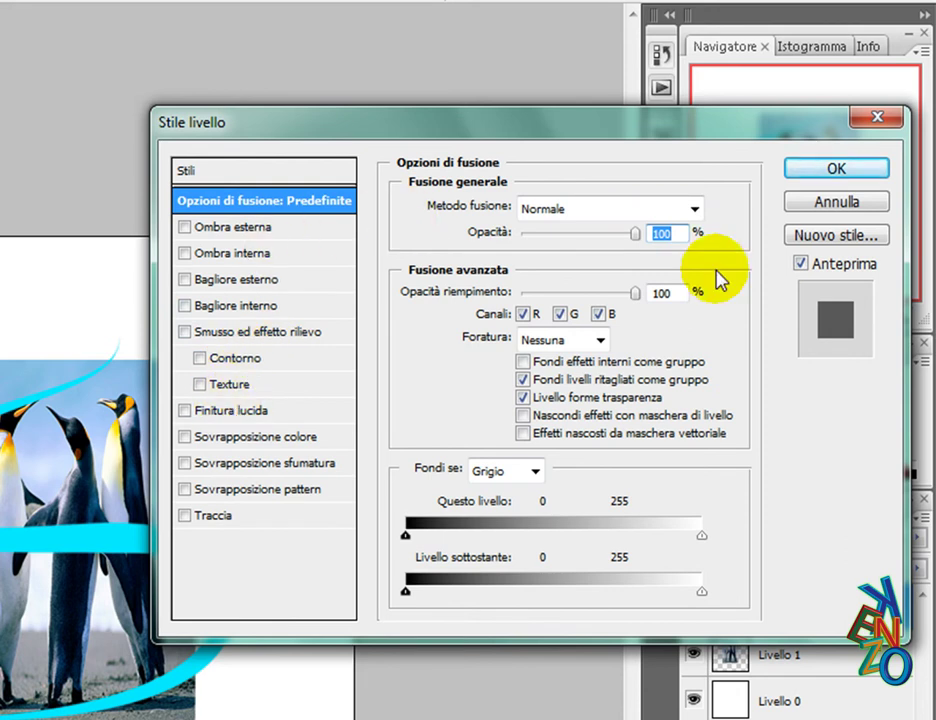
{"action": "left_click_drag", "start_coordinate": [627, 300], "coordinate": [566, 319]}
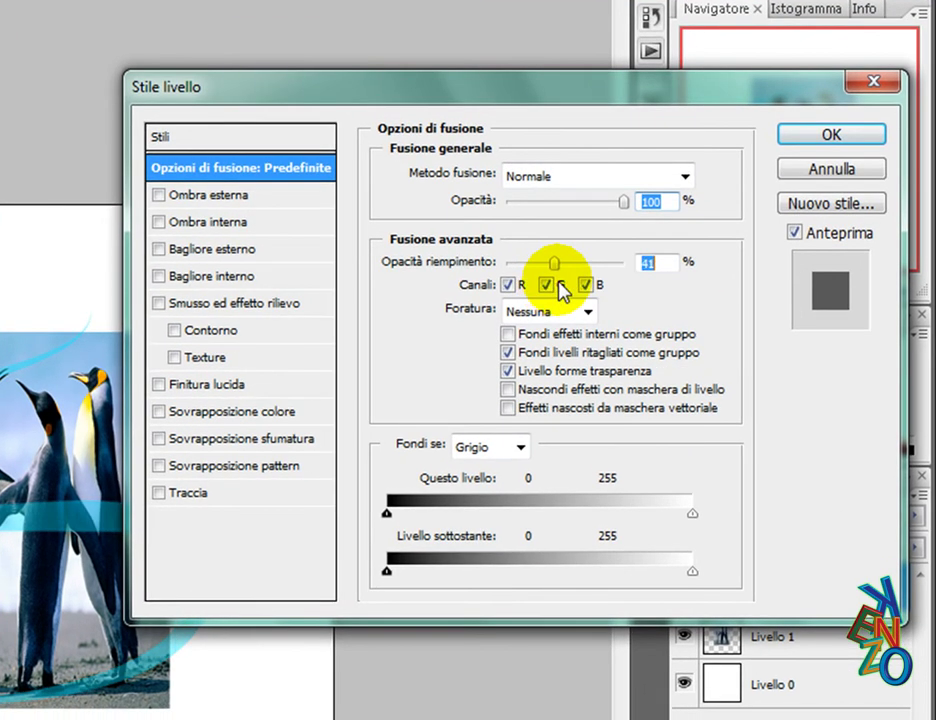
- Add an outer glow to the cyan stroke and change its glow colour to red
{"action": "left_click", "coordinate": [160, 250]}
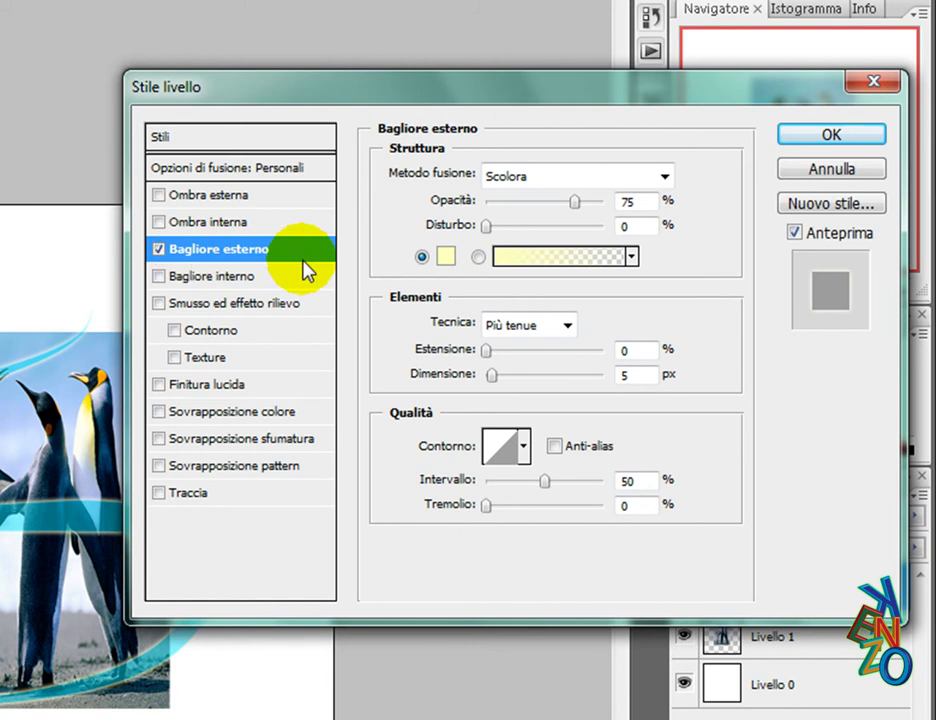
{"action": "left_click", "coordinate": [445, 257]}
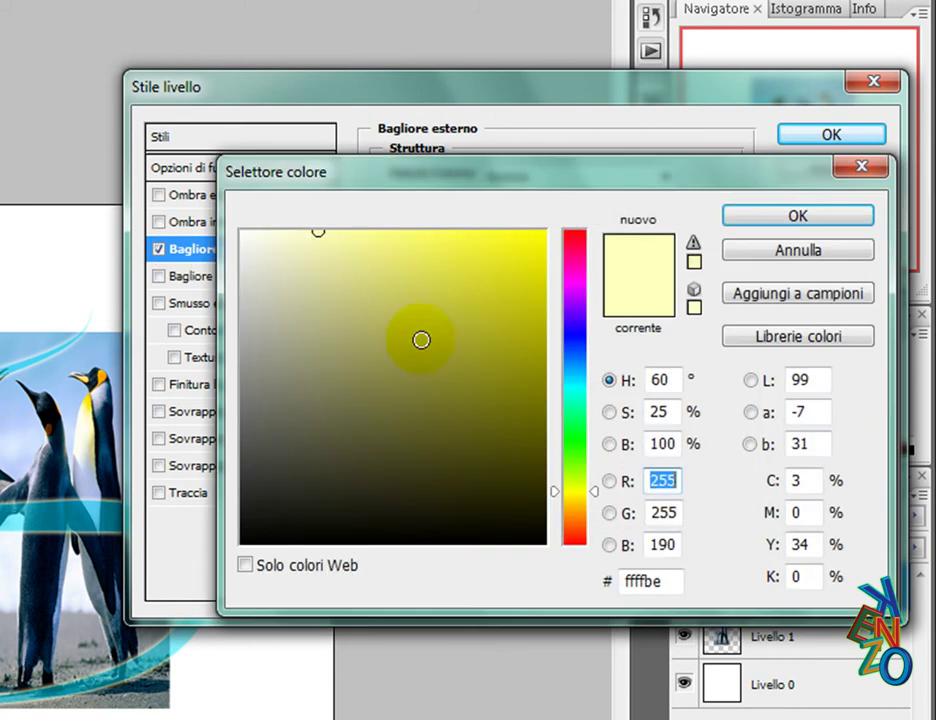
{"action": "left_click", "coordinate": [425, 509]}
{"action": "mouse_move", "coordinate": [511, 425]}
{"action": "left_mouse_down"}
{"action": "mouse_move", "coordinate": [296, 541]}
{"action": "mouse_move", "coordinate": [271, 541]}
{"action": "left_mouse_up"}
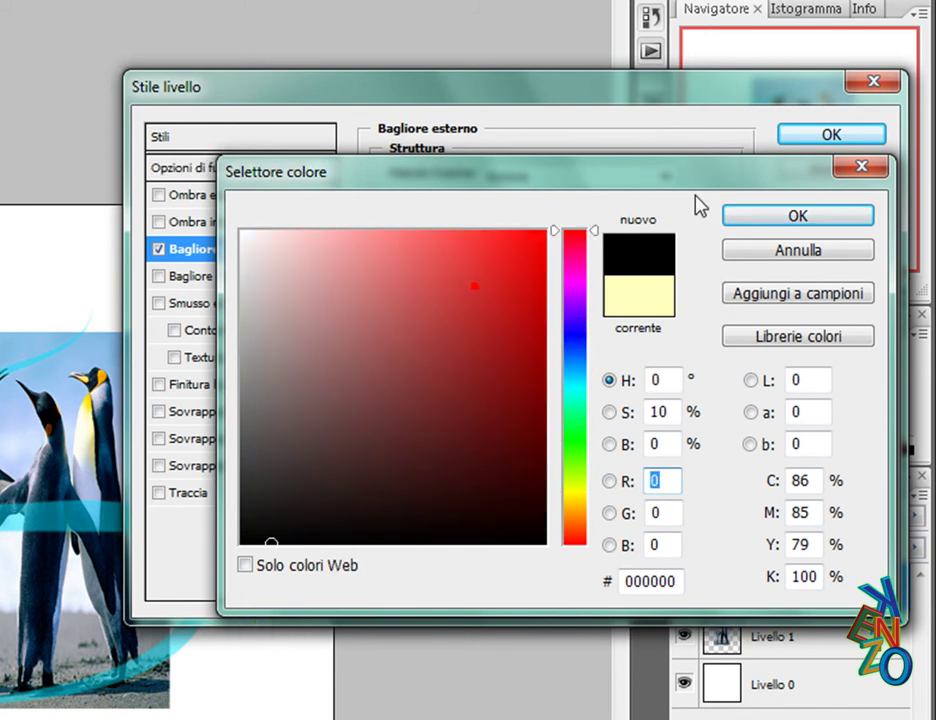
{"action": "left_click", "coordinate": [474, 286]}
{"action": "left_click", "coordinate": [783, 212]}
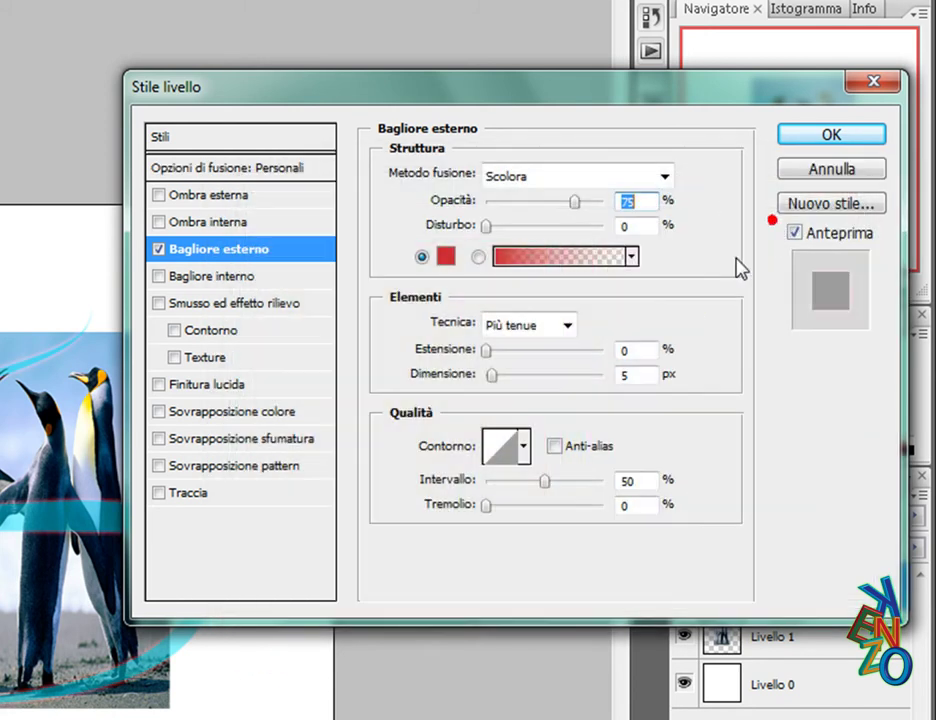
- Set the outer glow's size to 10 px and its opacity to 100%
{"action": "left_click", "coordinate": [608, 370]}
{"action": "type", "text": "10"}
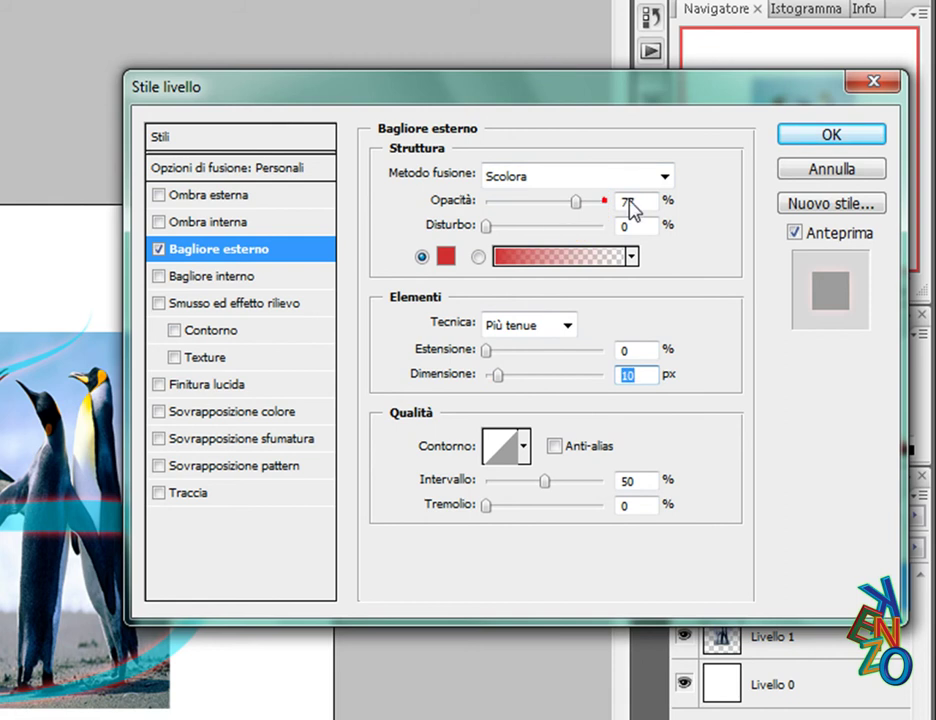
{"action": "left_click_drag", "start_coordinate": [655, 201], "coordinate": [641, 234]}
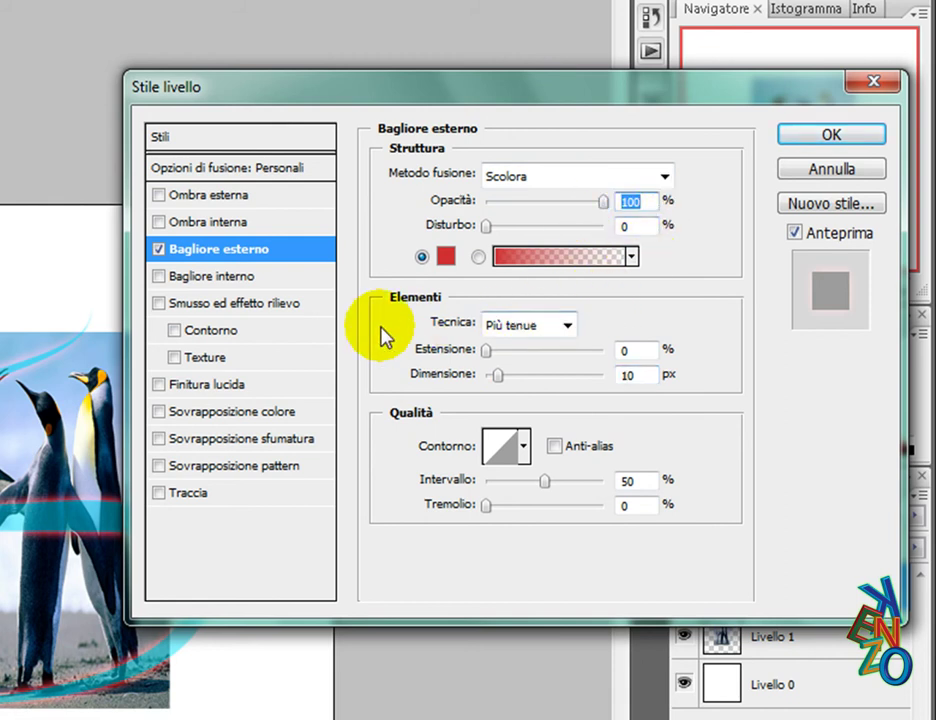
- Add an inner glow in pale blue dde0ff to the stroke and apply the layer style
{"action": "left_click", "coordinate": [238, 277]}
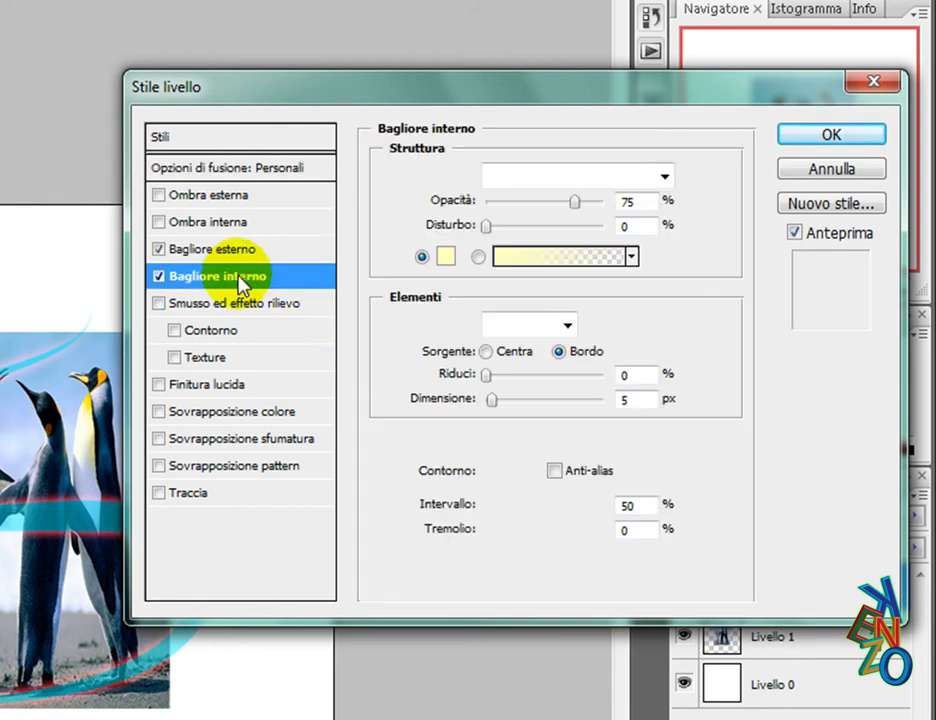
{"action": "left_click", "coordinate": [446, 260]}
{"action": "left_click_drag", "start_coordinate": [323, 267], "coordinate": [242, 232]}
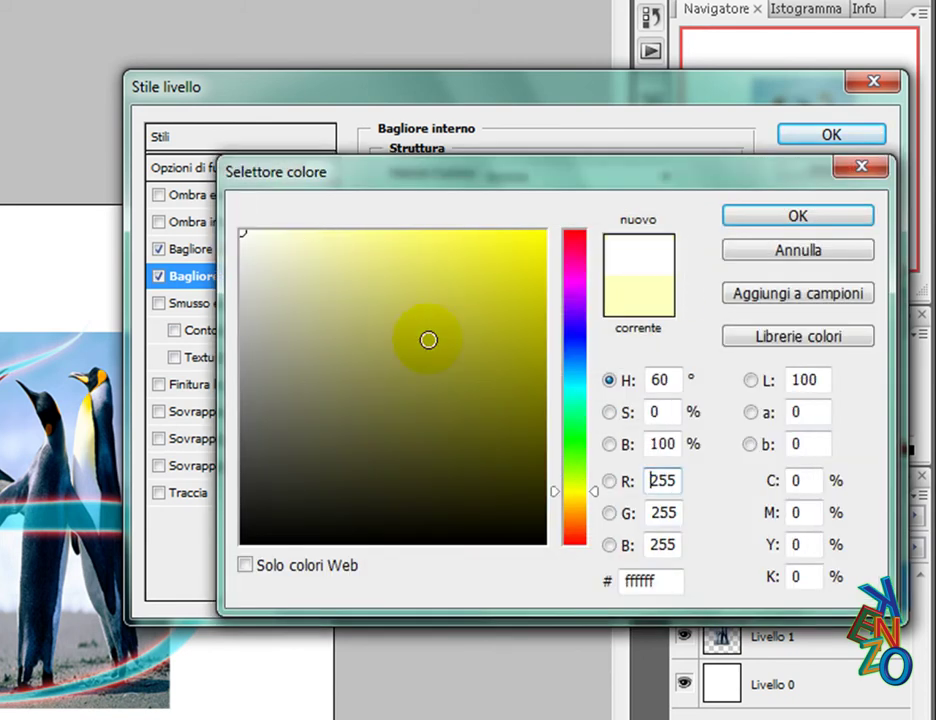
{"action": "left_click_drag", "start_coordinate": [581, 494], "coordinate": [580, 350]}
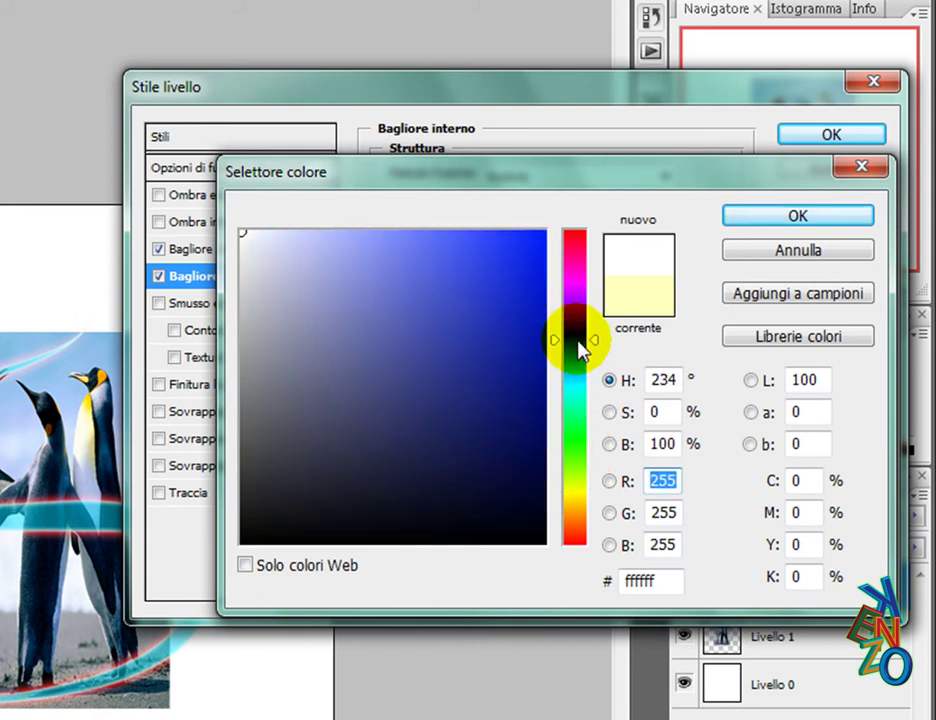
{"action": "left_click_drag", "start_coordinate": [487, 288], "coordinate": [591, 211]}
{"action": "left_click_drag", "start_coordinate": [328, 330], "coordinate": [282, 234]}
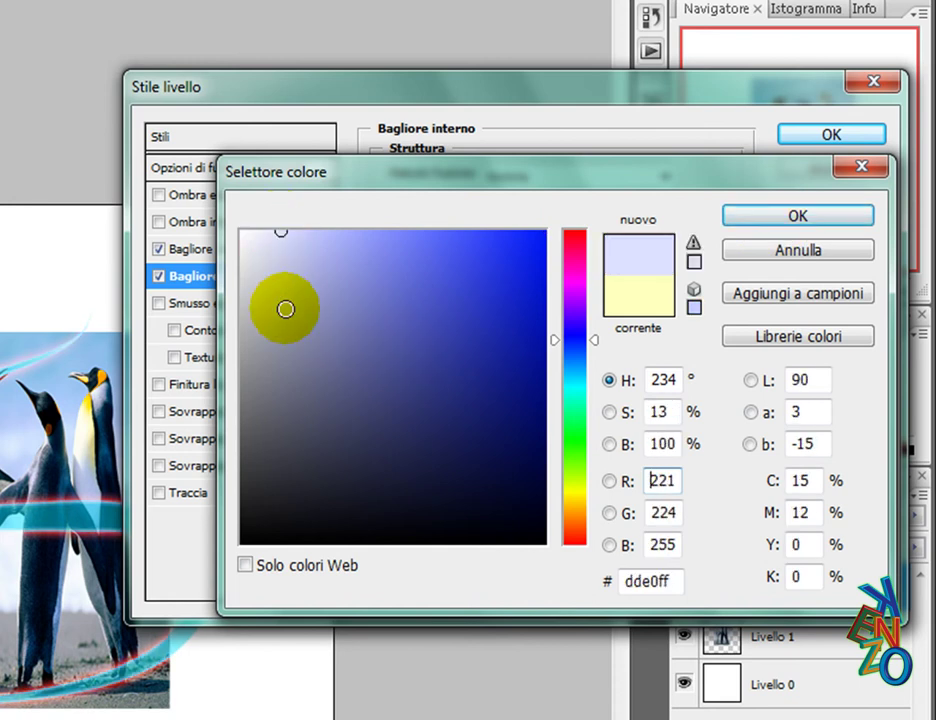
{"action": "left_click", "coordinate": [785, 215]}
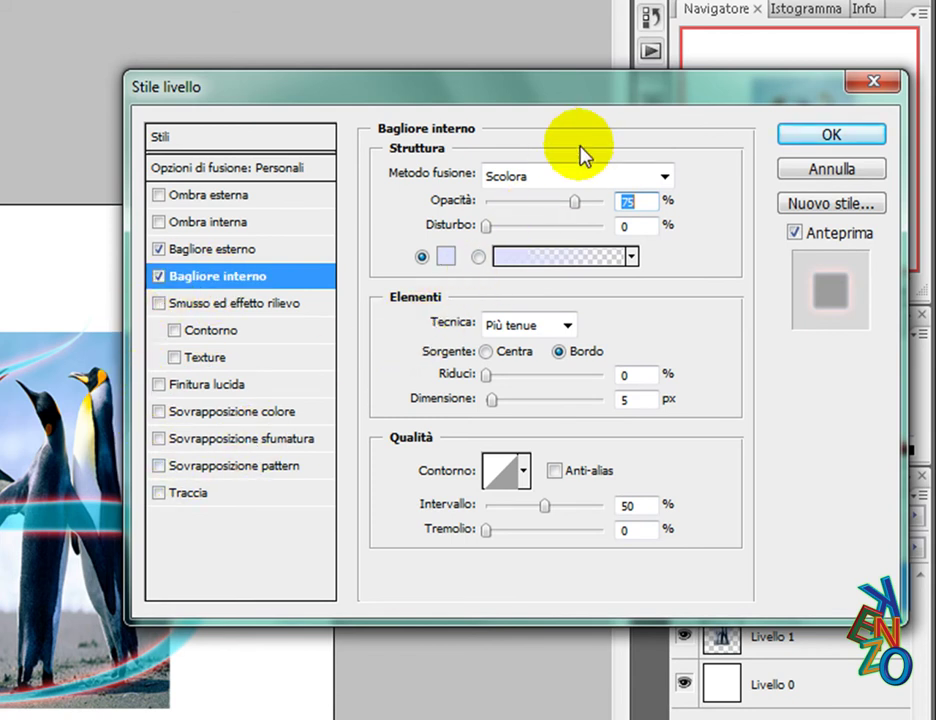
{"action": "left_click", "coordinate": [829, 134]}
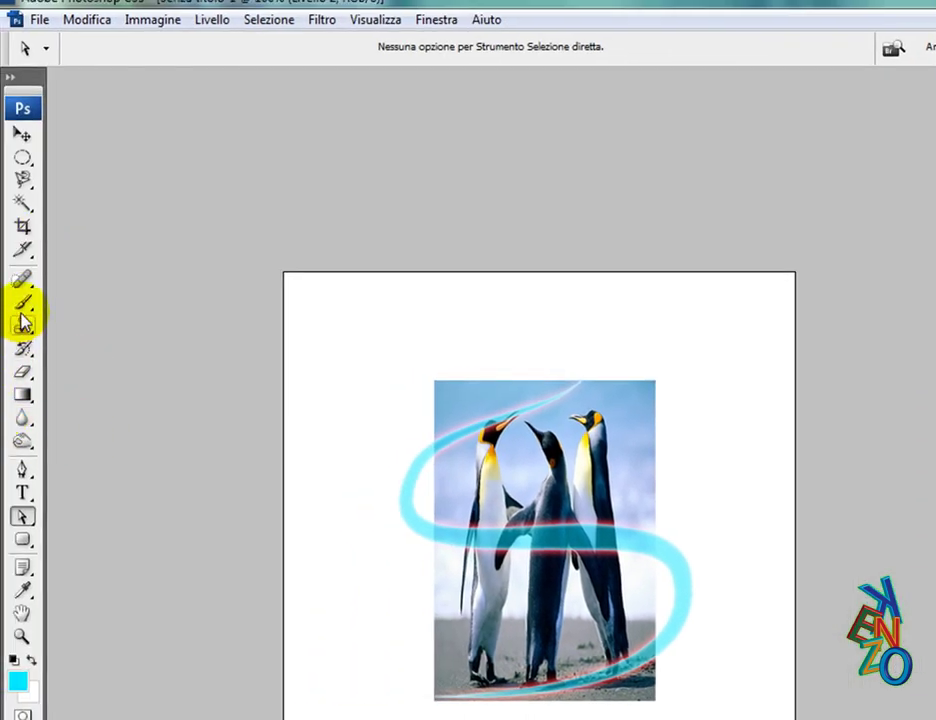
- Activate the Brush tool and reduce its main diameter to 7 px
{"action": "left_click", "coordinate": [22, 304]}
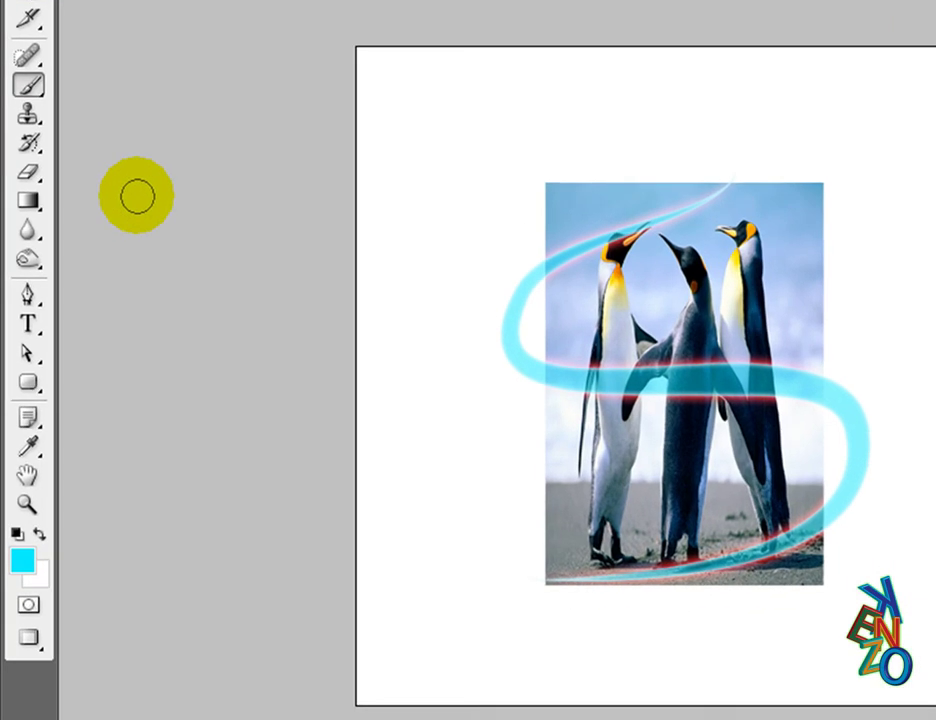
{"action": "right_click", "coordinate": [510, 357]}
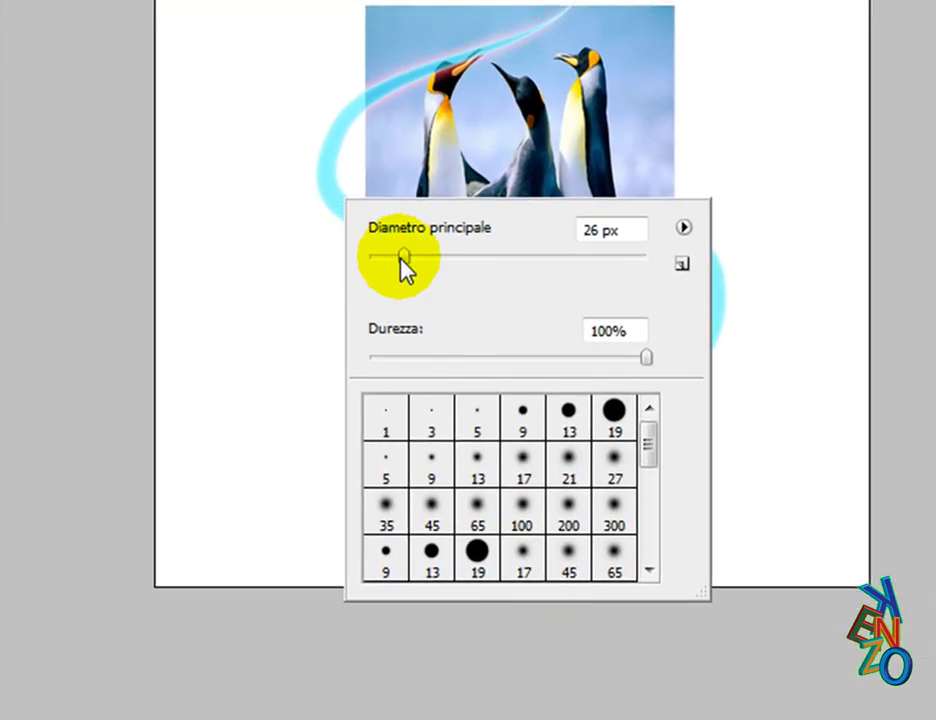
{"action": "left_click_drag", "start_coordinate": [579, 408], "coordinate": [568, 405]}
{"action": "left_click_drag", "start_coordinate": [390, 253], "coordinate": [372, 256]}
{"action": "left_click", "coordinate": [374, 256]}
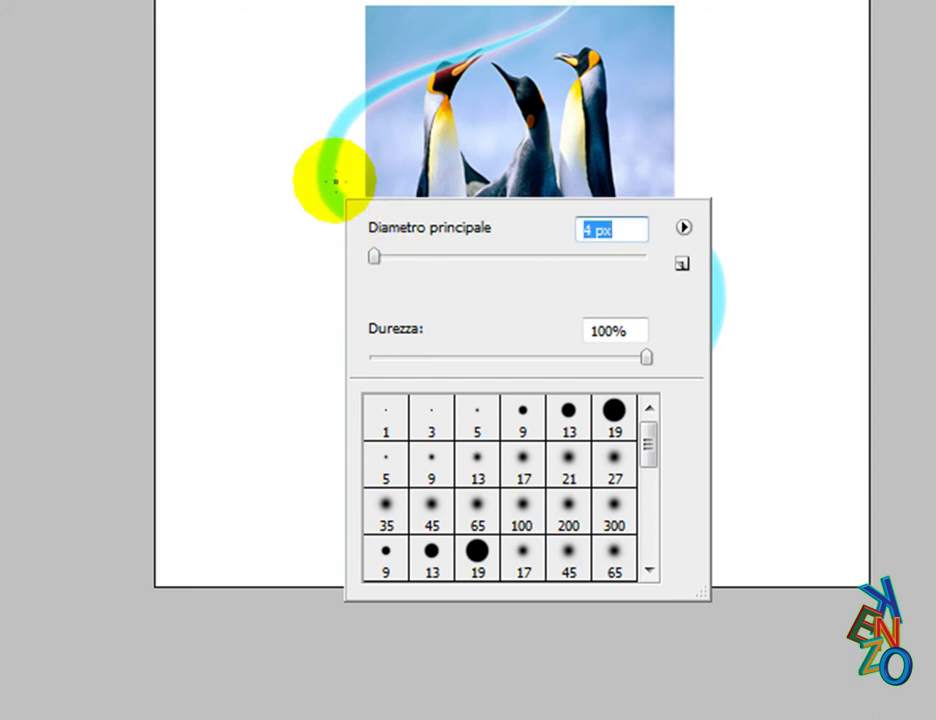
{"action": "left_click", "coordinate": [375, 257]}
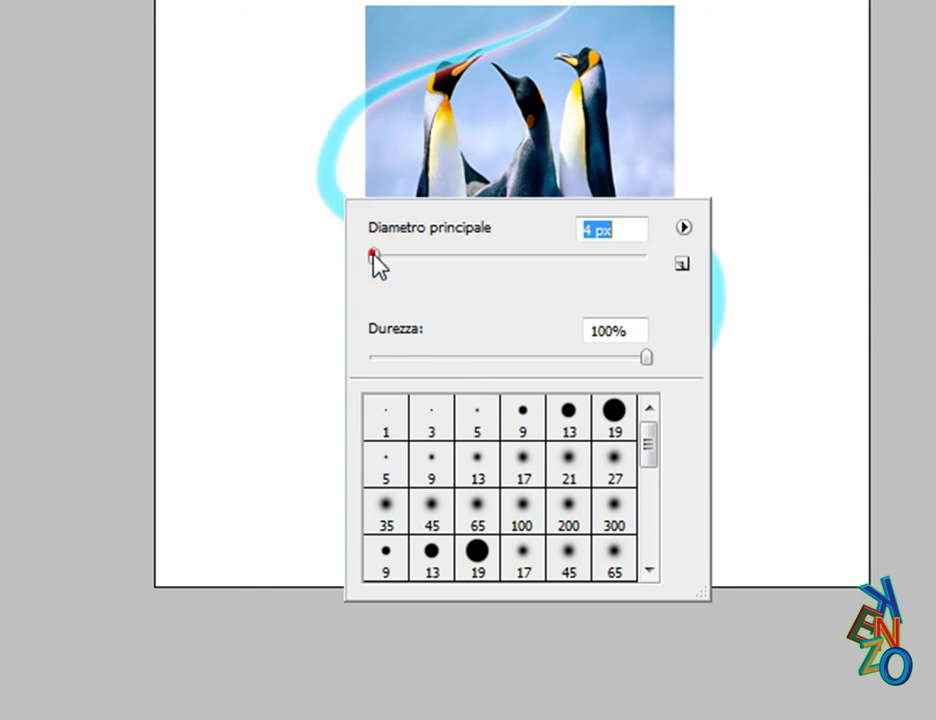
{"action": "left_click_drag", "start_coordinate": [376, 258], "coordinate": [381, 262]}
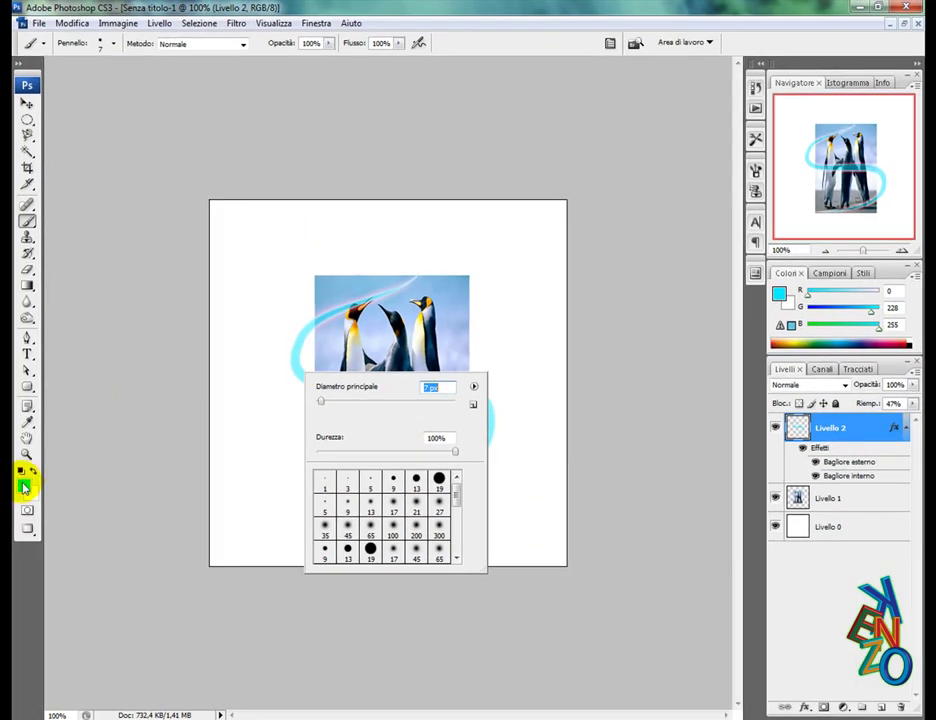
- Set the foreground colour to a darker blue with RGB values 0, 110, 161
{"action": "left_click", "coordinate": [24, 487]}
{"action": "left_click", "coordinate": [617, 301]}
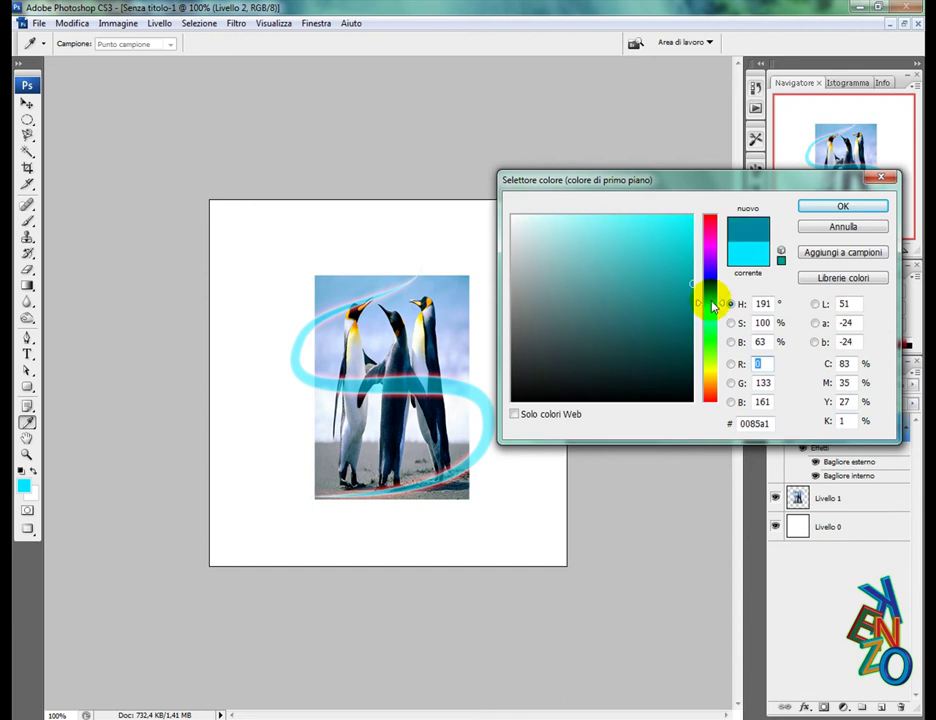
{"action": "left_click_drag", "start_coordinate": [713, 311], "coordinate": [713, 304]}
{"action": "left_click", "coordinate": [833, 205]}
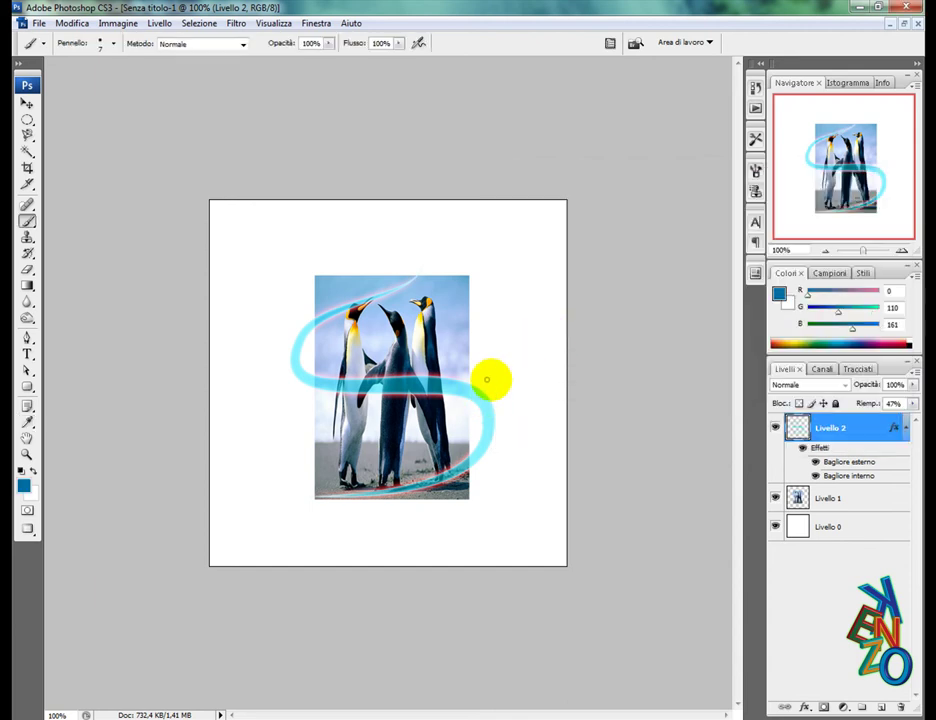
- Switch the brush to the soft round 5 px preset with 0% hardness
{"action": "left_click", "coordinate": [480, 364]}
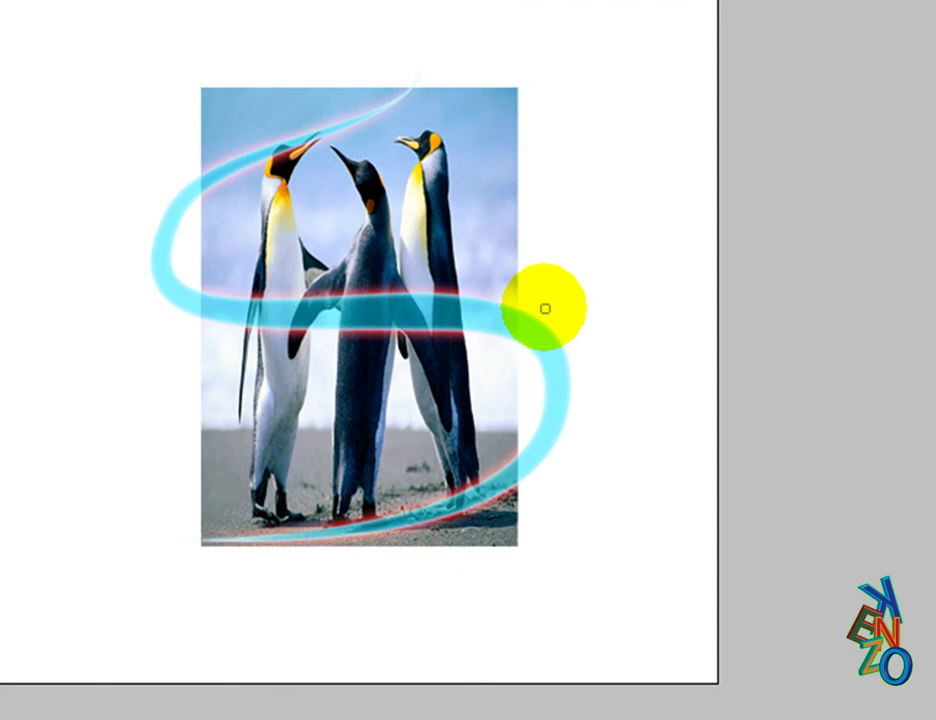
{"action": "right_click", "coordinate": [545, 308]}
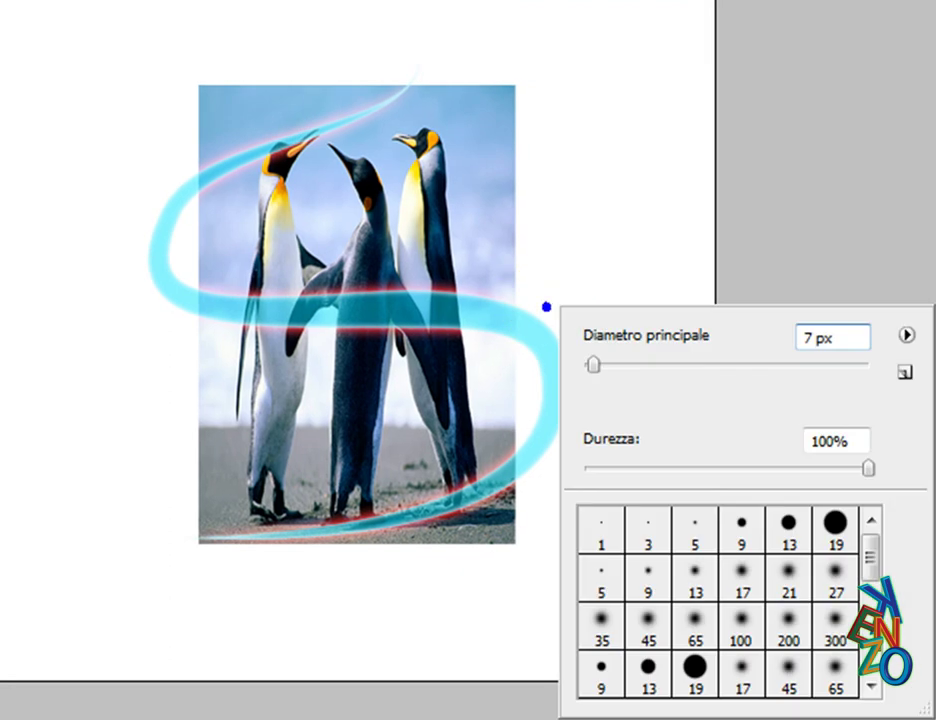
{"action": "left_click", "coordinate": [600, 588]}
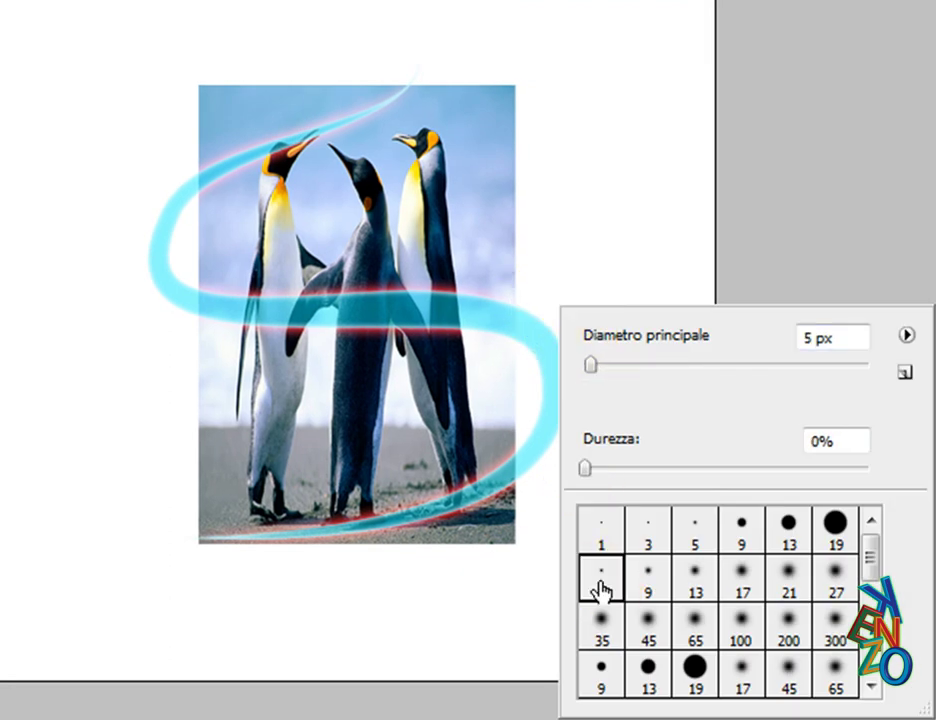
{"action": "left_click", "coordinate": [582, 467]}
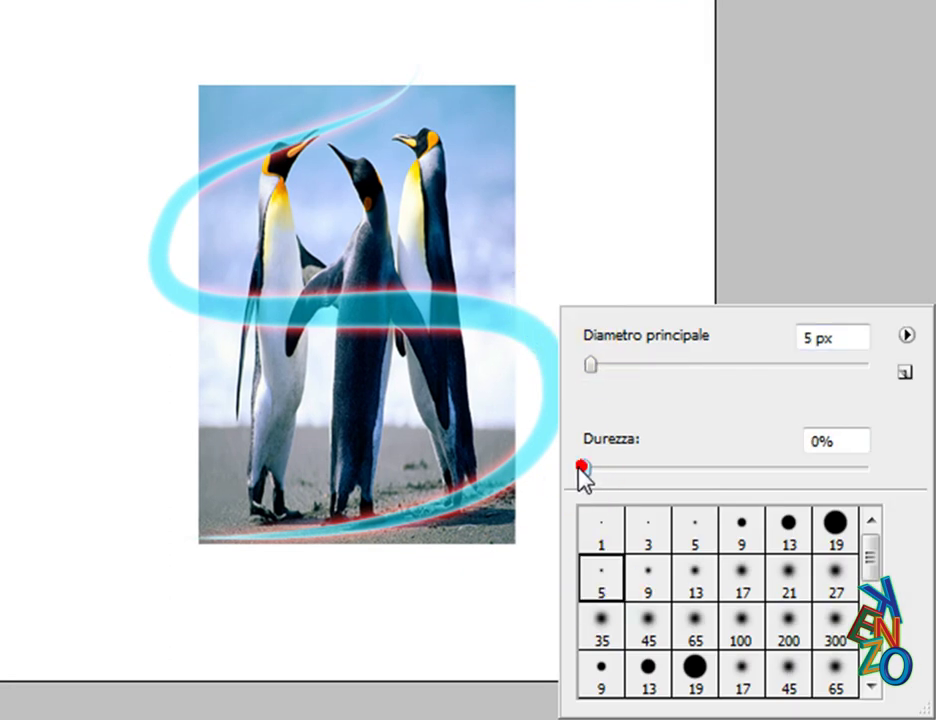
- Set the soft brush's main diameter to 7 px and paint a dot on the ribbon's upper bend beside the photo
{"action": "left_click", "coordinate": [805, 335]}
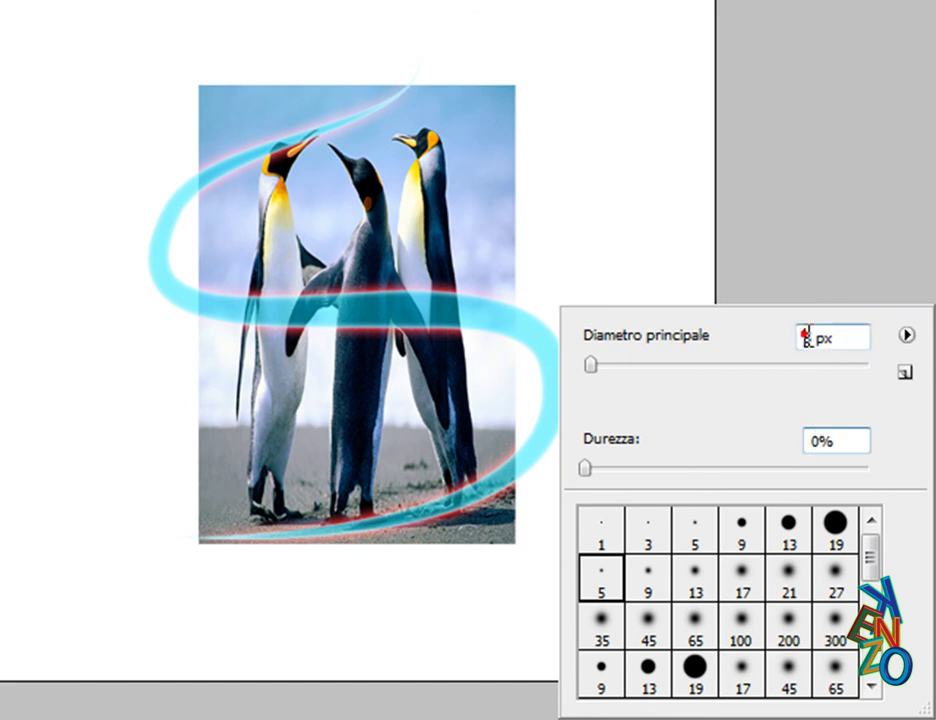
{"action": "double_click", "coordinate": [810, 337]}
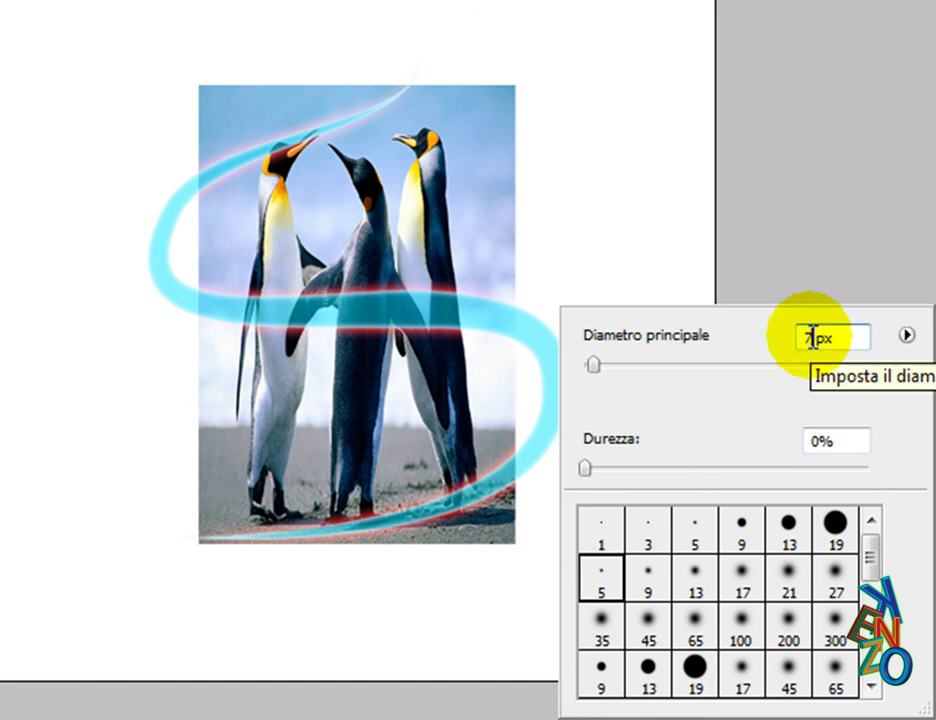
{"action": "left_click", "coordinate": [521, 328]}
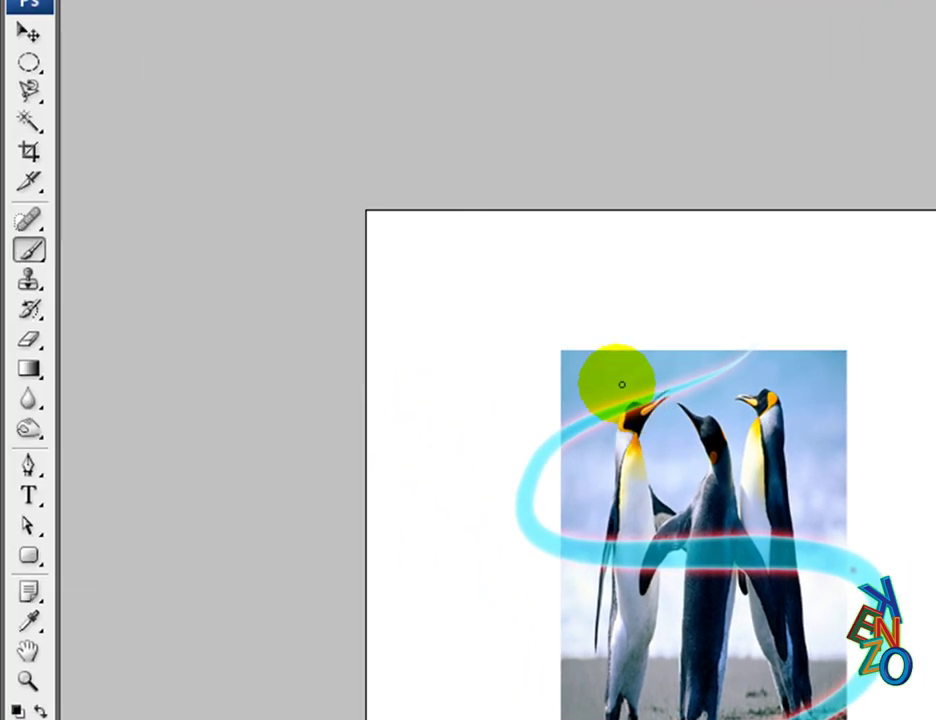
- Scatter small soft blue brush dots along the ribbon, over the photo and on the white canvas around it
{"action": "left_click", "coordinate": [731, 370]}
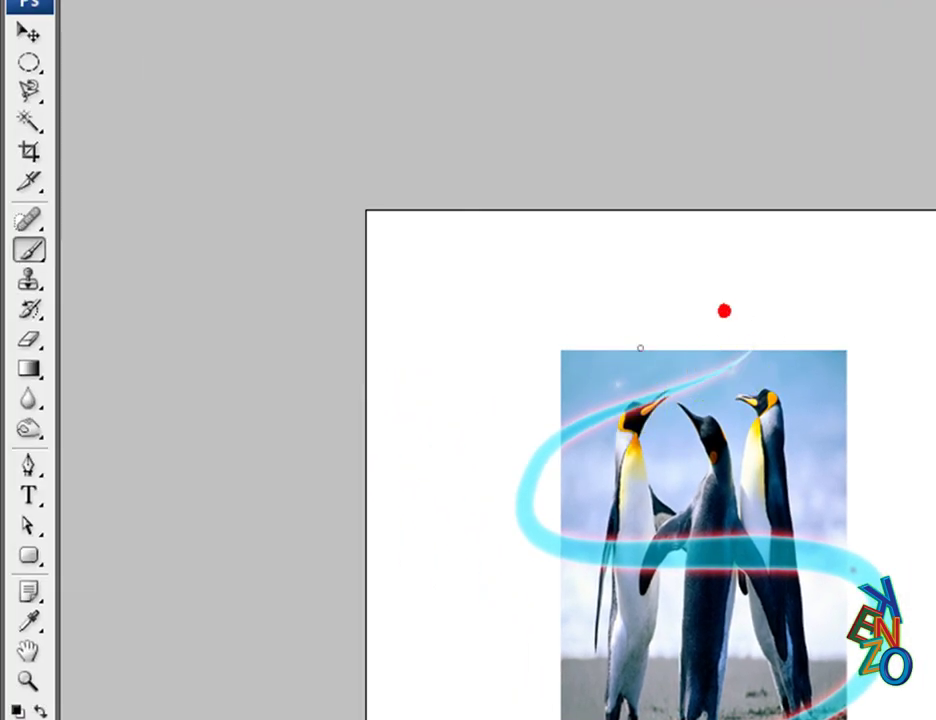
{"action": "left_click", "coordinate": [499, 473]}
{"action": "left_click", "coordinate": [556, 517]}
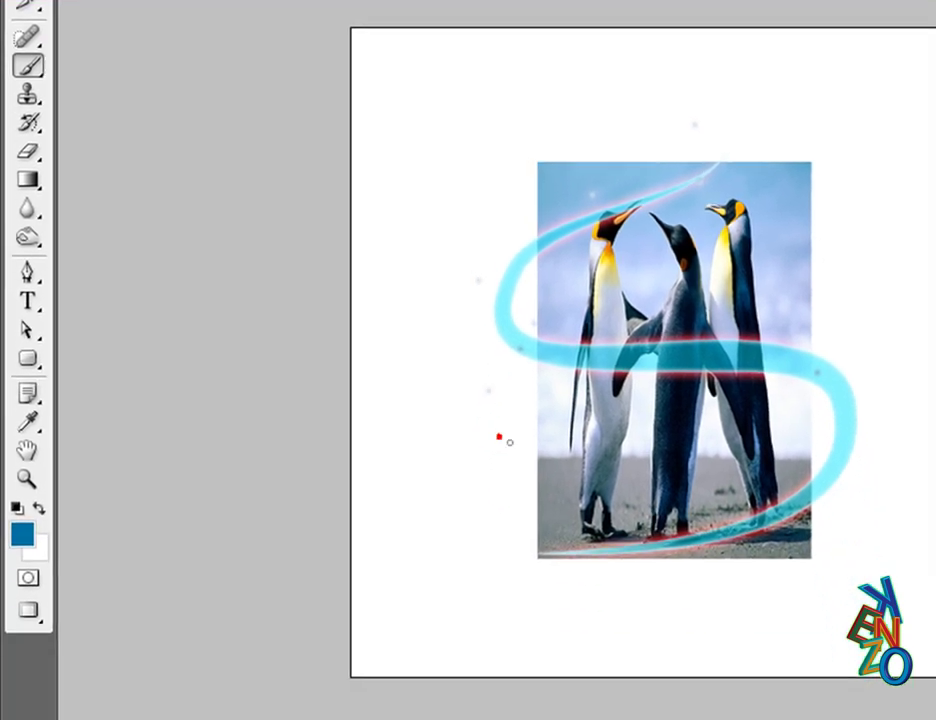
{"action": "left_click", "coordinate": [520, 637]}
{"action": "left_click", "coordinate": [746, 535]}
{"action": "left_click", "coordinate": [609, 548]}
{"action": "left_click", "coordinate": [511, 569]}
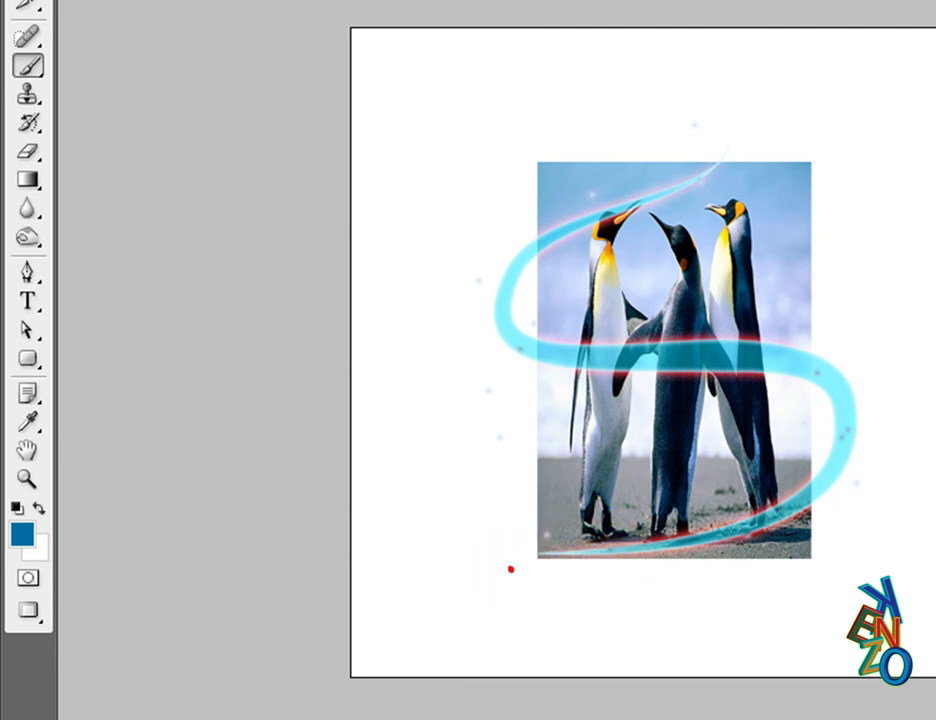
{"action": "left_click", "coordinate": [591, 539]}
{"action": "left_click", "coordinate": [612, 353]}
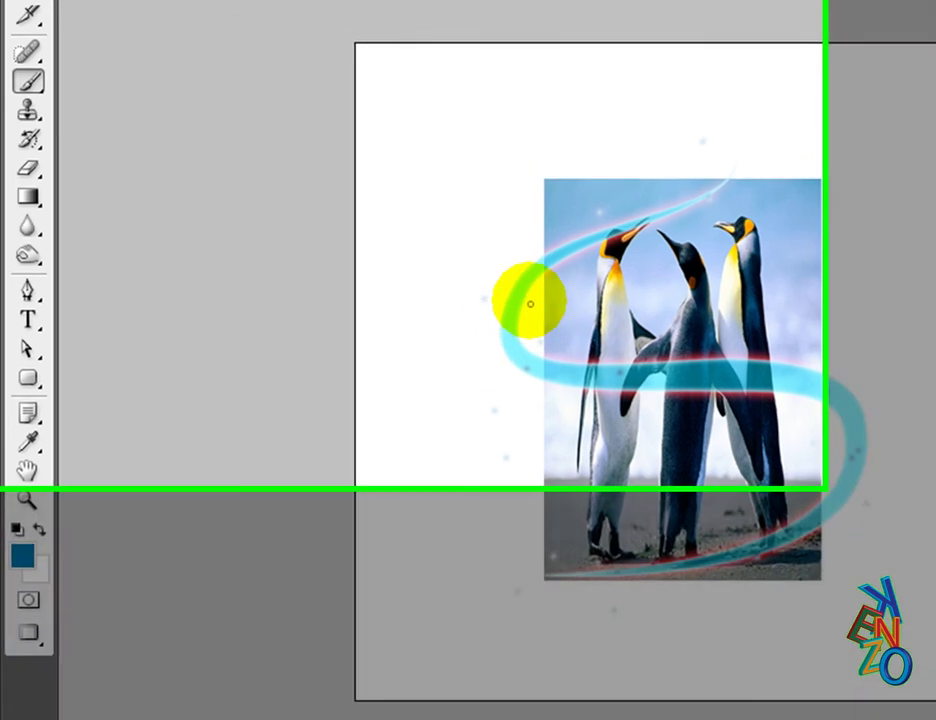
{"action": "left_click", "coordinate": [531, 302]}
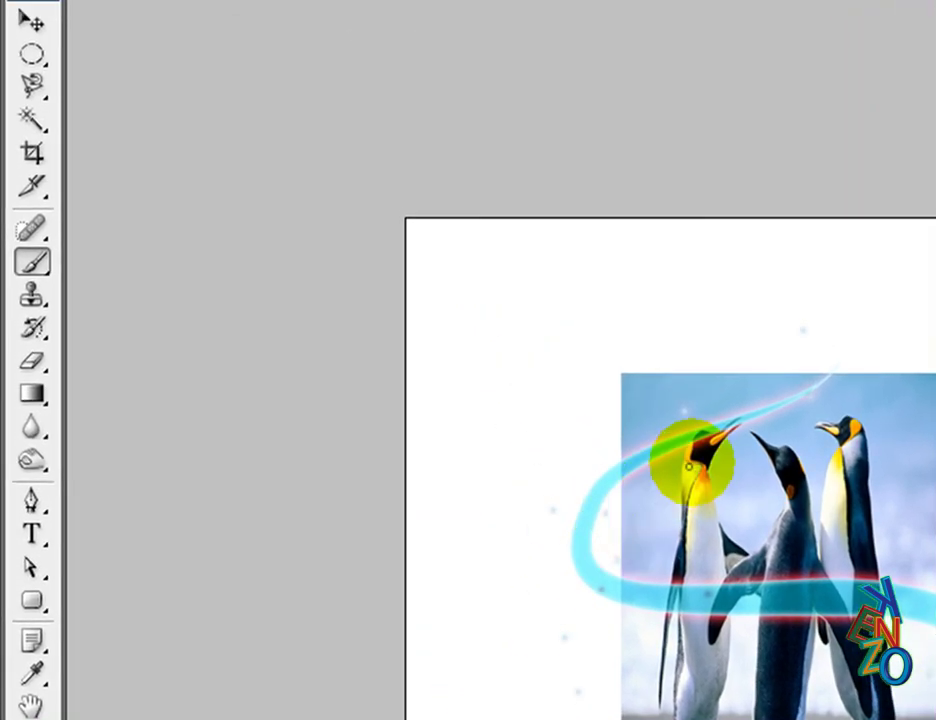